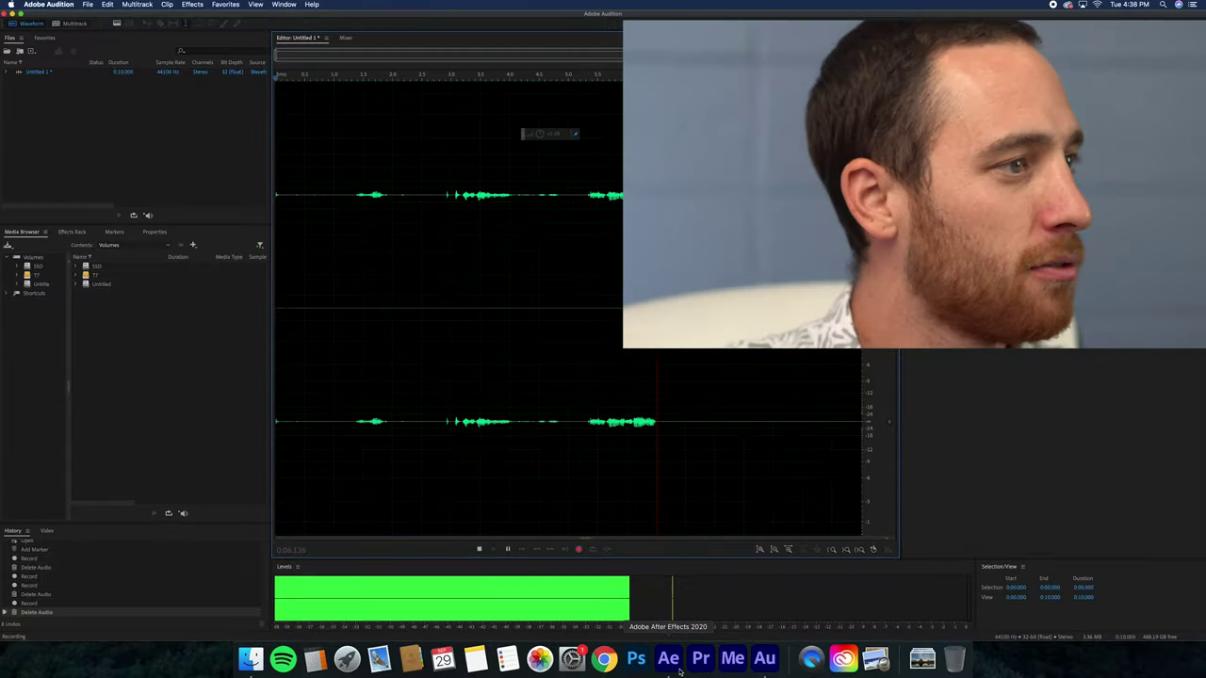
Step: In After Effects, import Mount.Grinnell.original.12843.psd as Composition - Retain Layer Sizes with Editable Layer Styles, and open the resulting composition
click(678, 667)
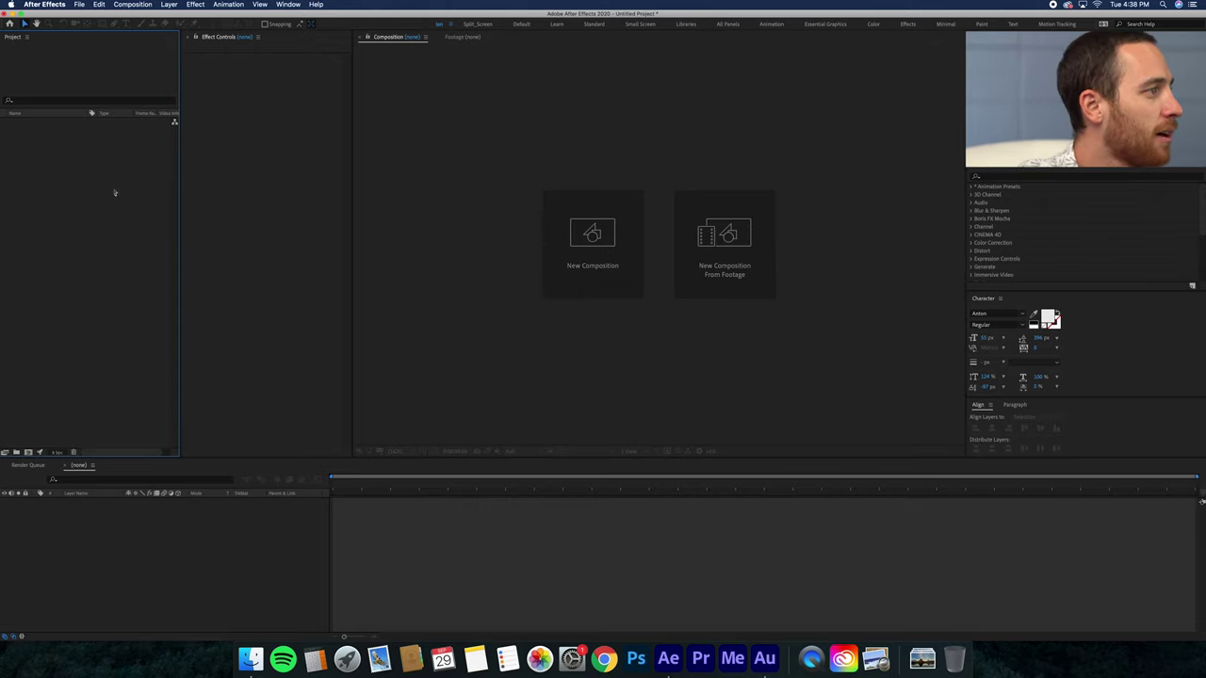
double_click(57, 149)
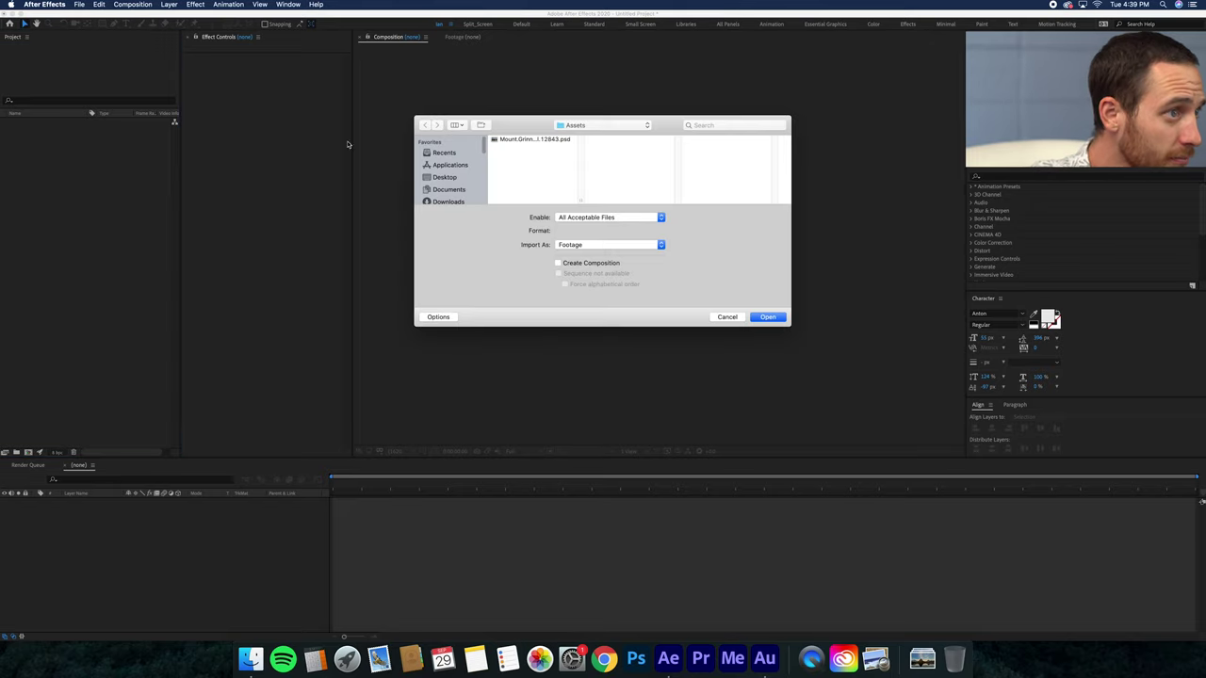
click(512, 143)
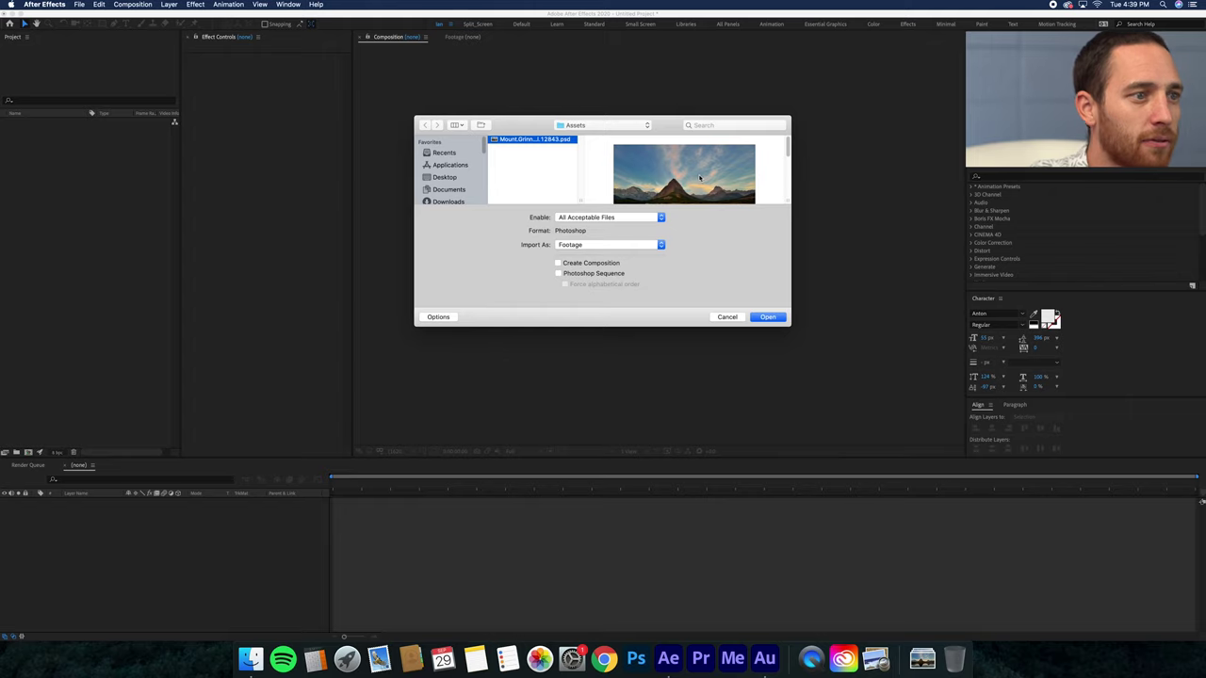
scroll(744, 181, down, 3)
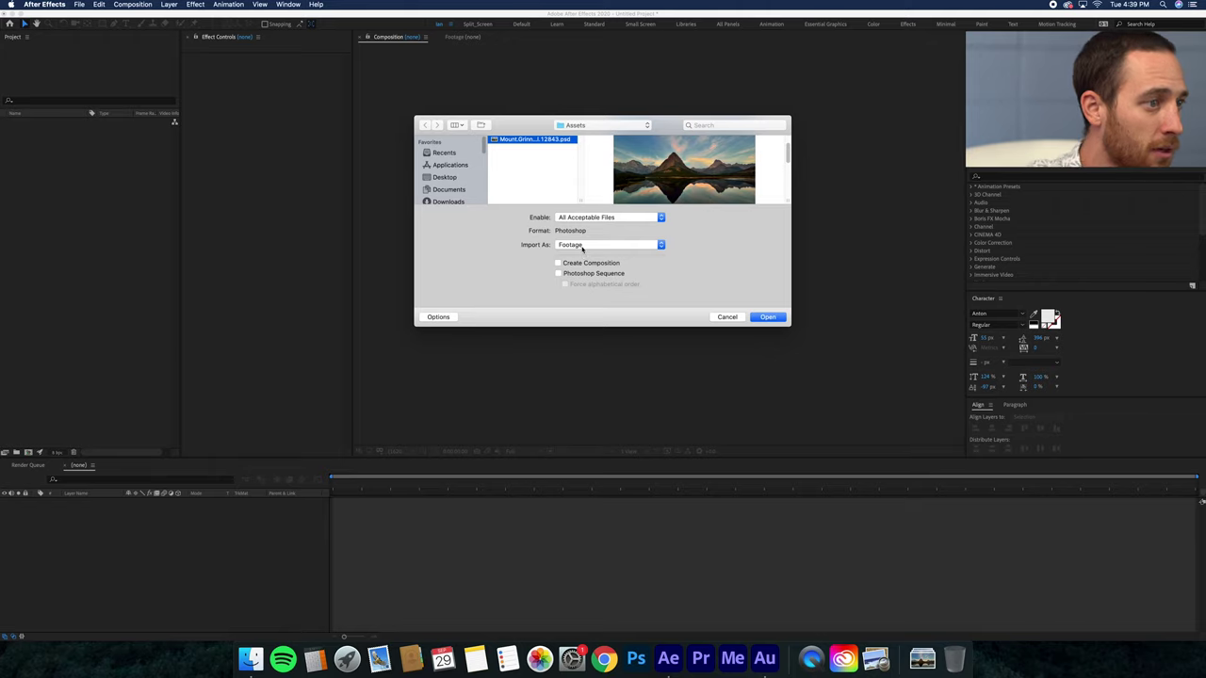
click(583, 246)
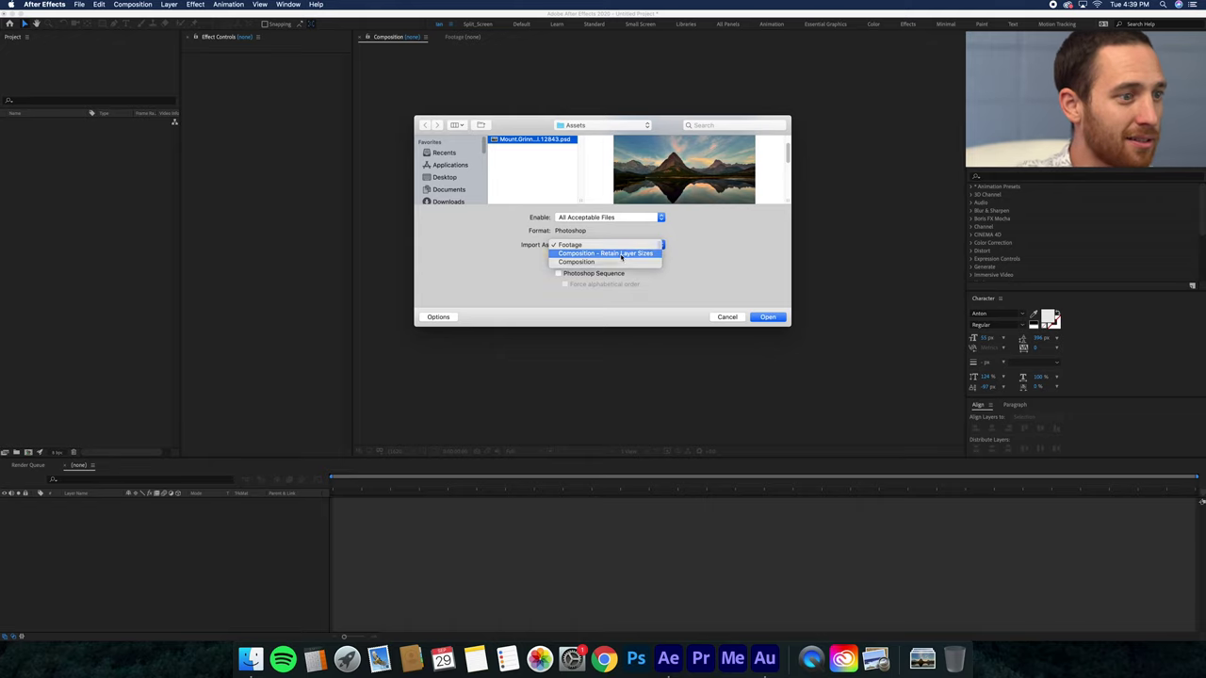
click(621, 255)
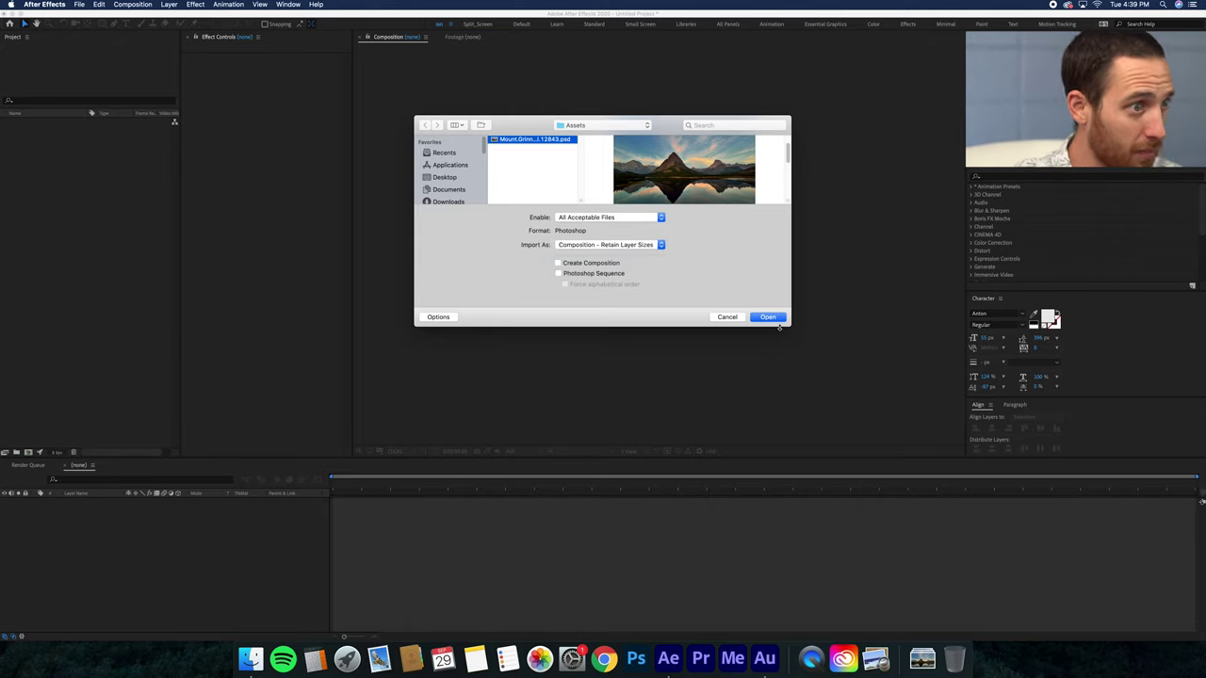
click(768, 317)
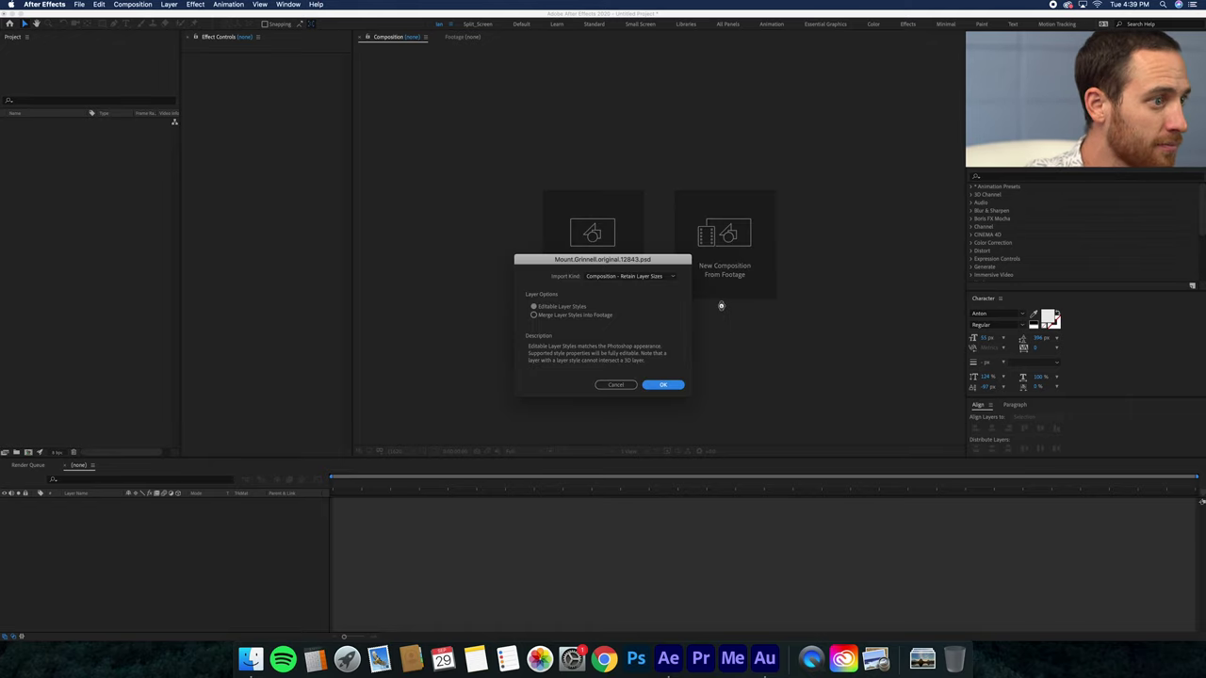
click(663, 386)
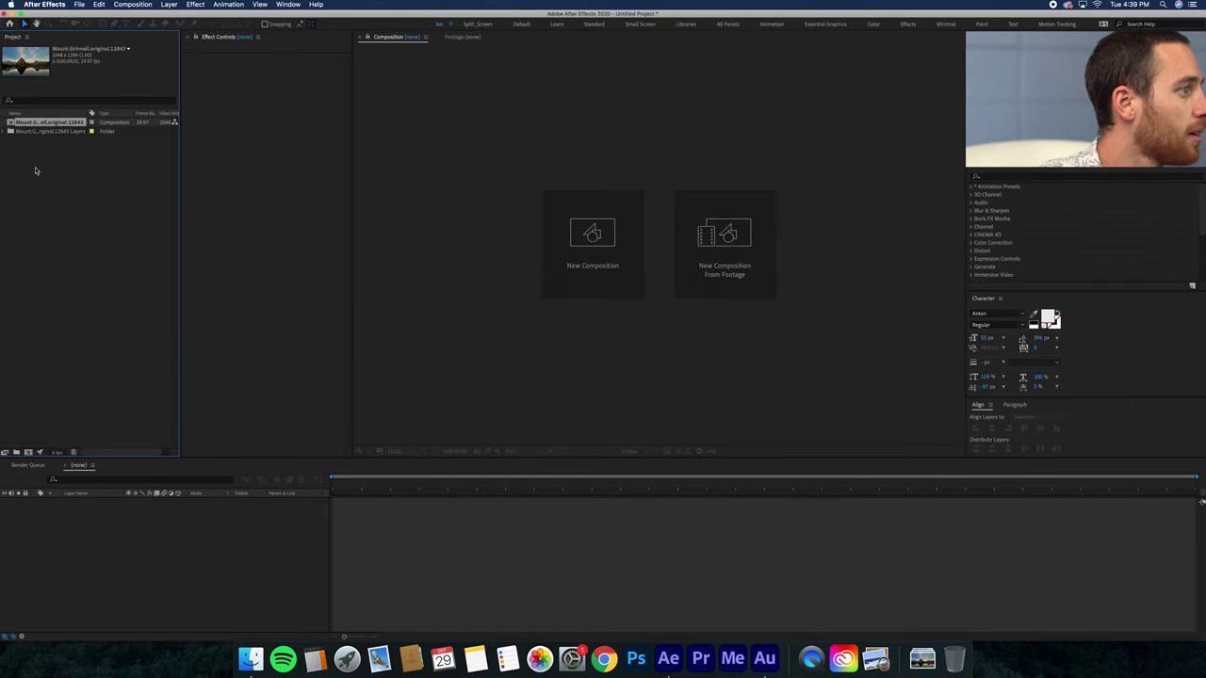
double_click(11, 123)
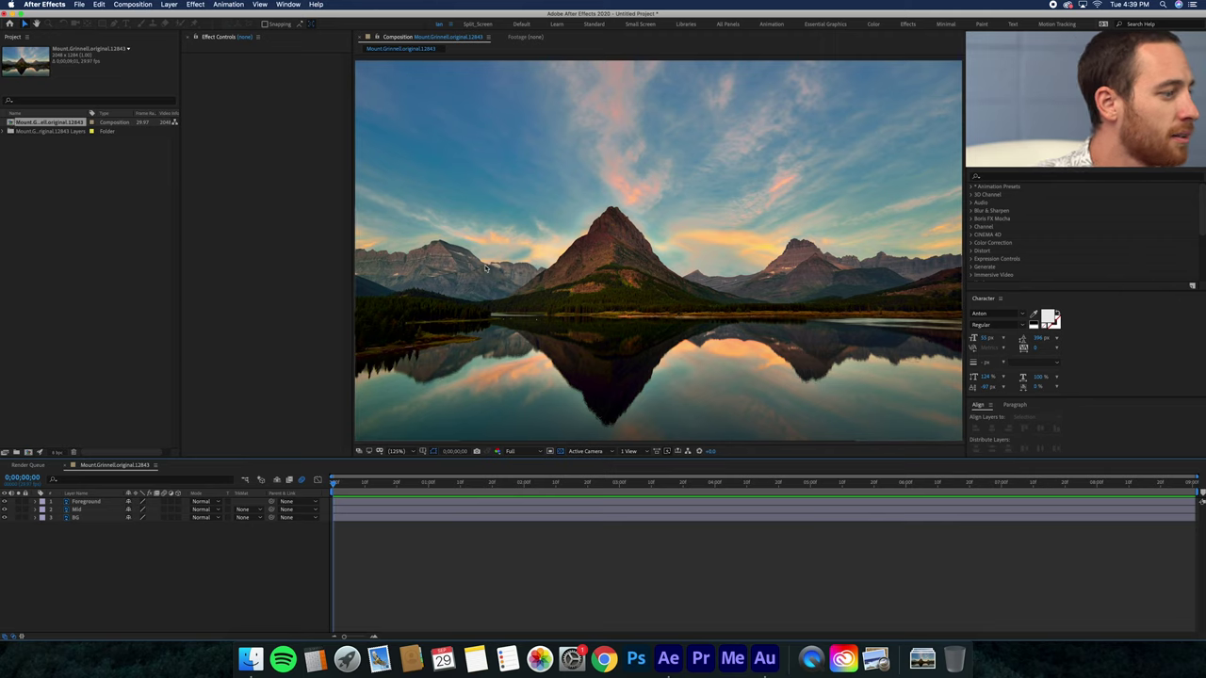
Step: Examine what the Foreground, Mid and BG layers contain by temporarily hiding Foreground and Mid, leaving all layers visible
click(70, 502)
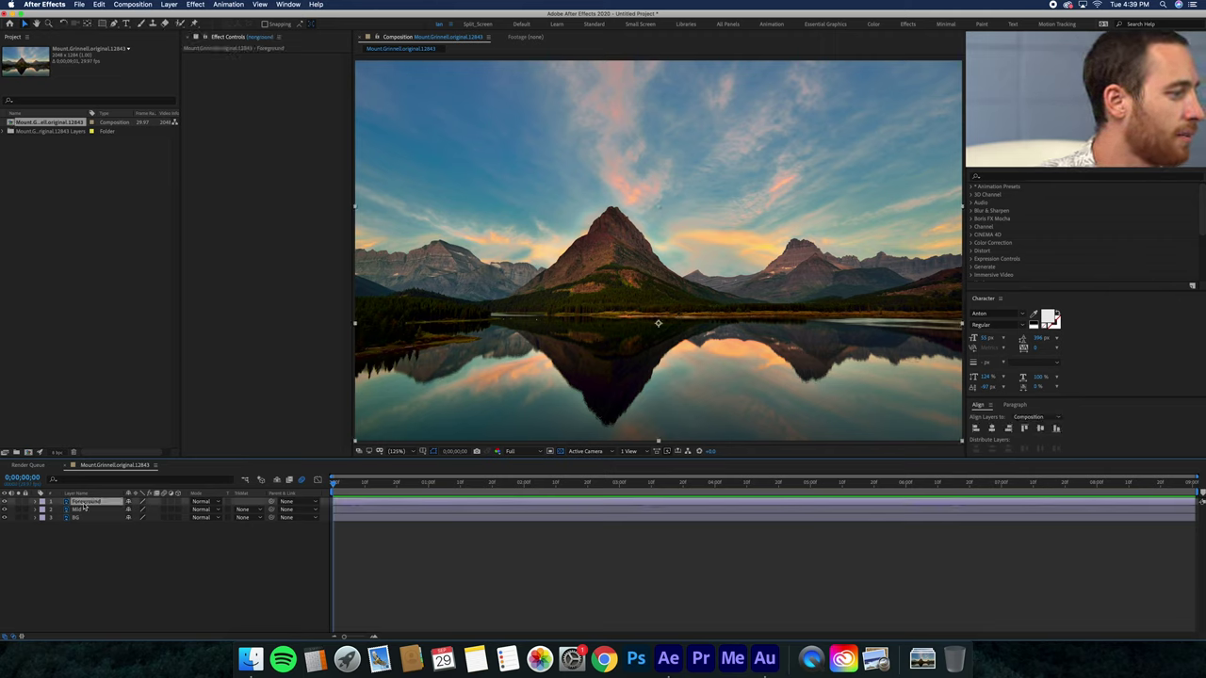
click(72, 509)
click(73, 517)
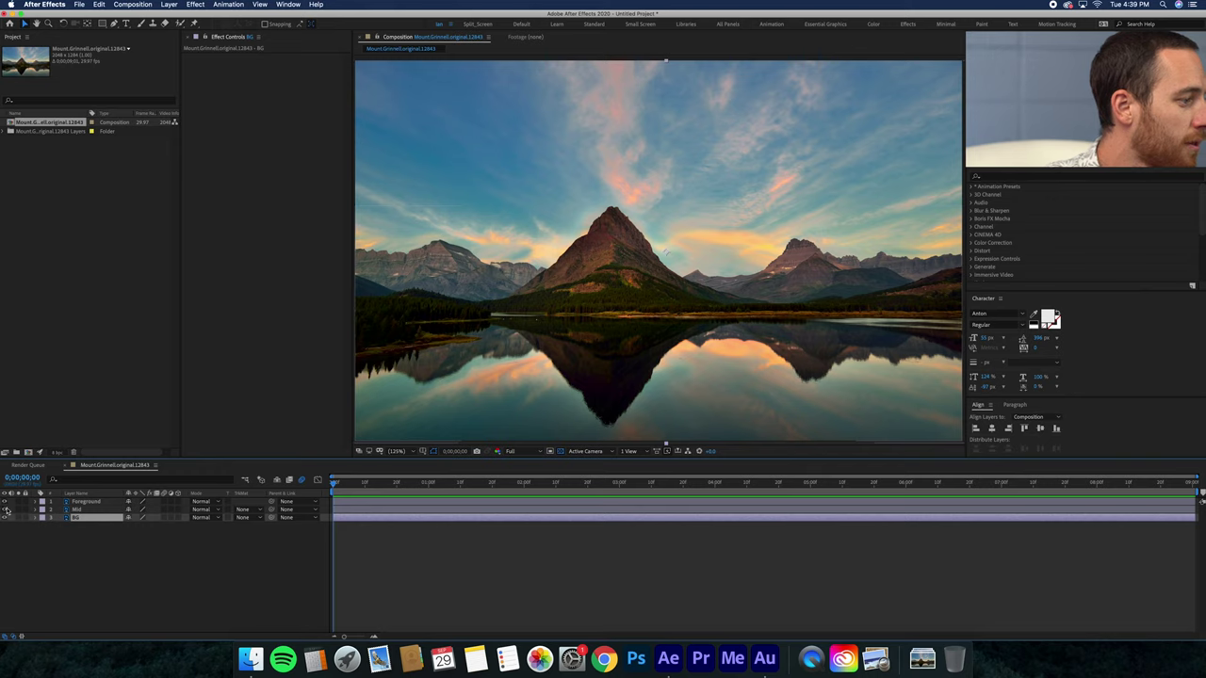
click(4, 502)
click(4, 502)
click(4, 502)
click(4, 502)
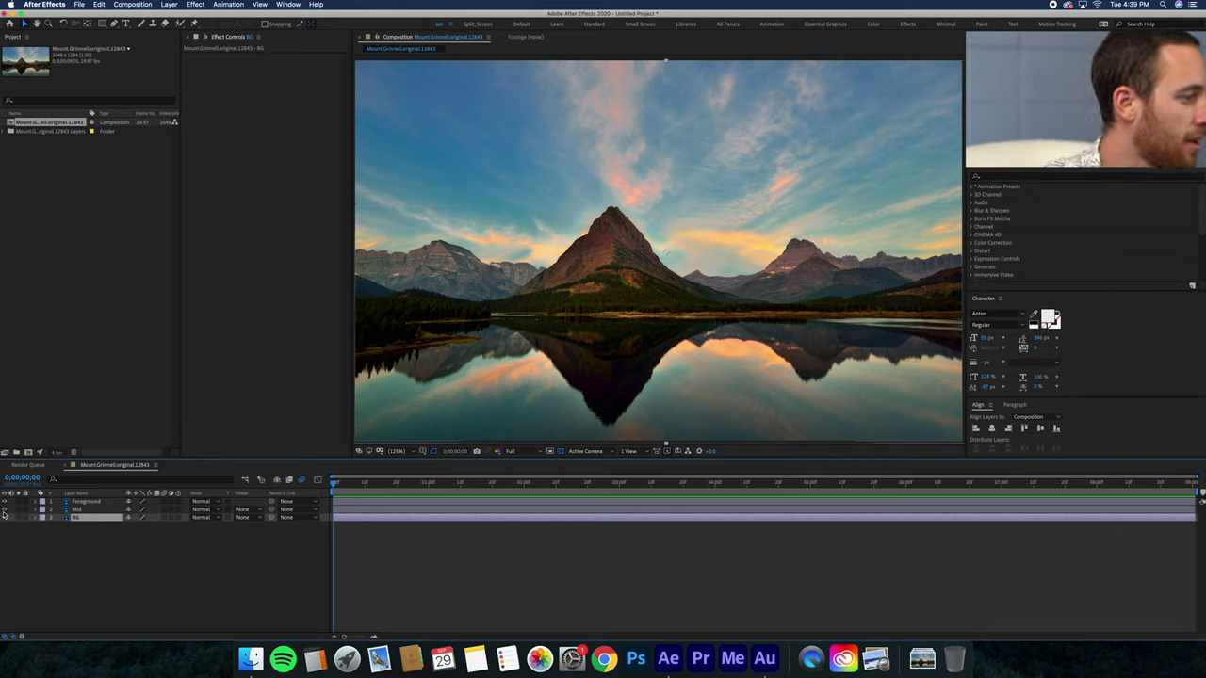
click(3, 510)
click(4, 510)
click(4, 510)
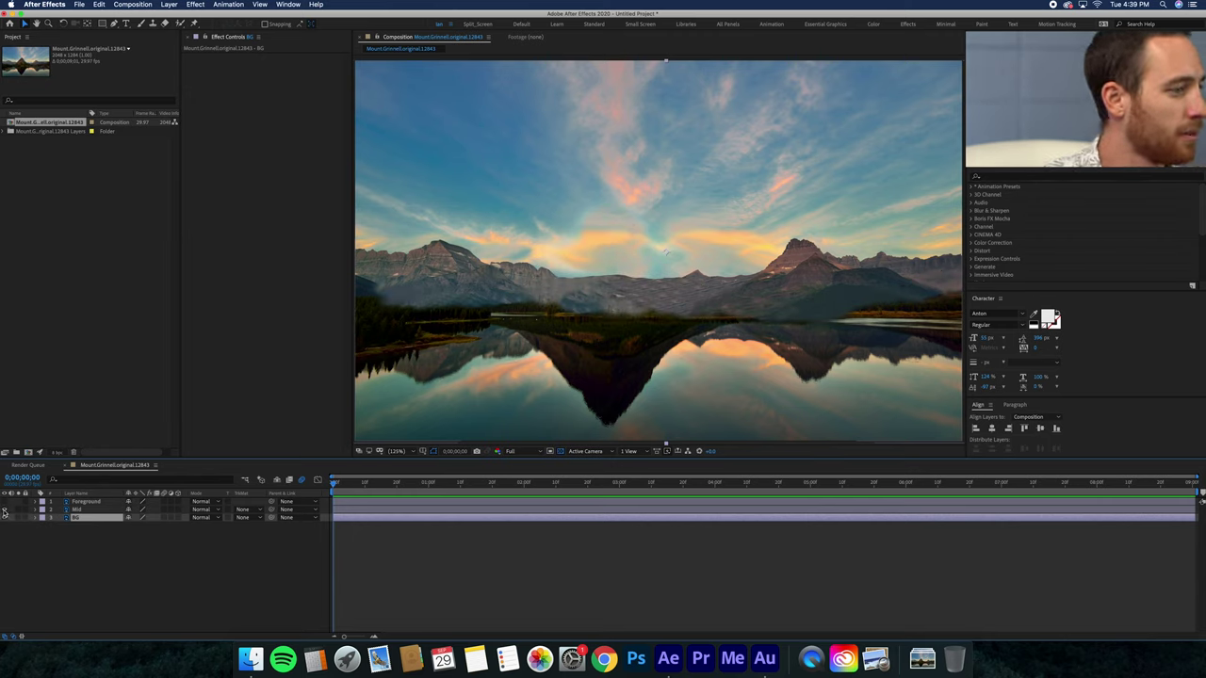
click(4, 502)
click(4, 502)
click(3, 502)
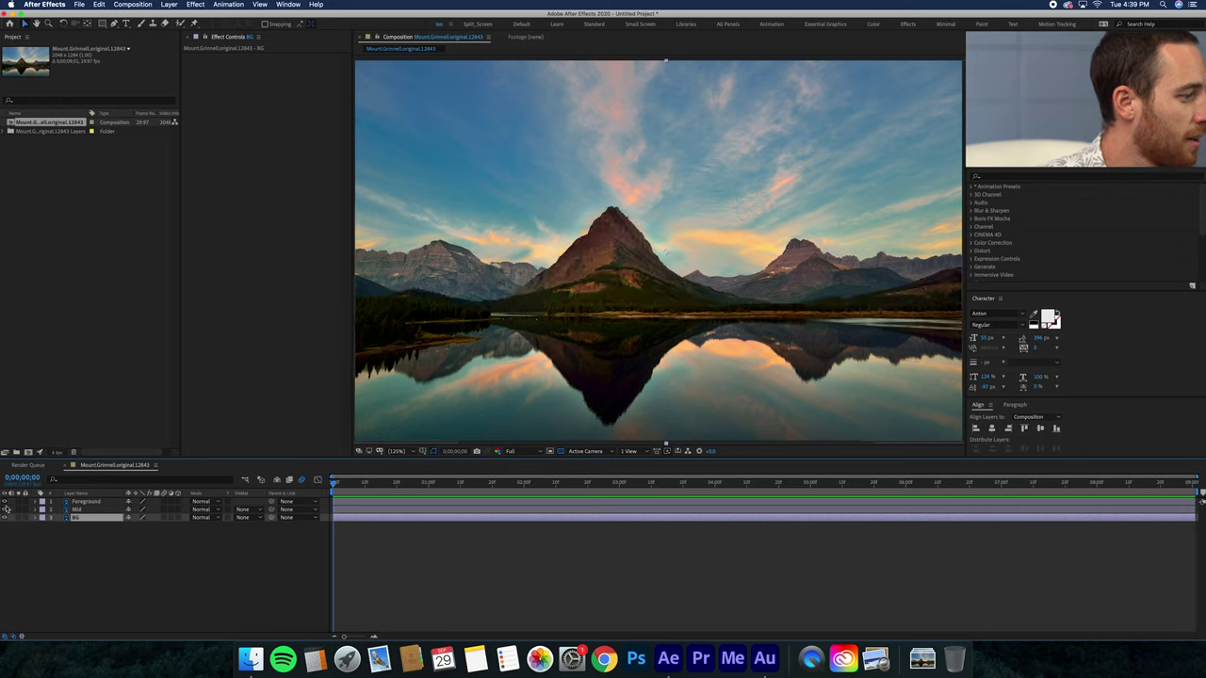
click(4, 509)
click(3, 509)
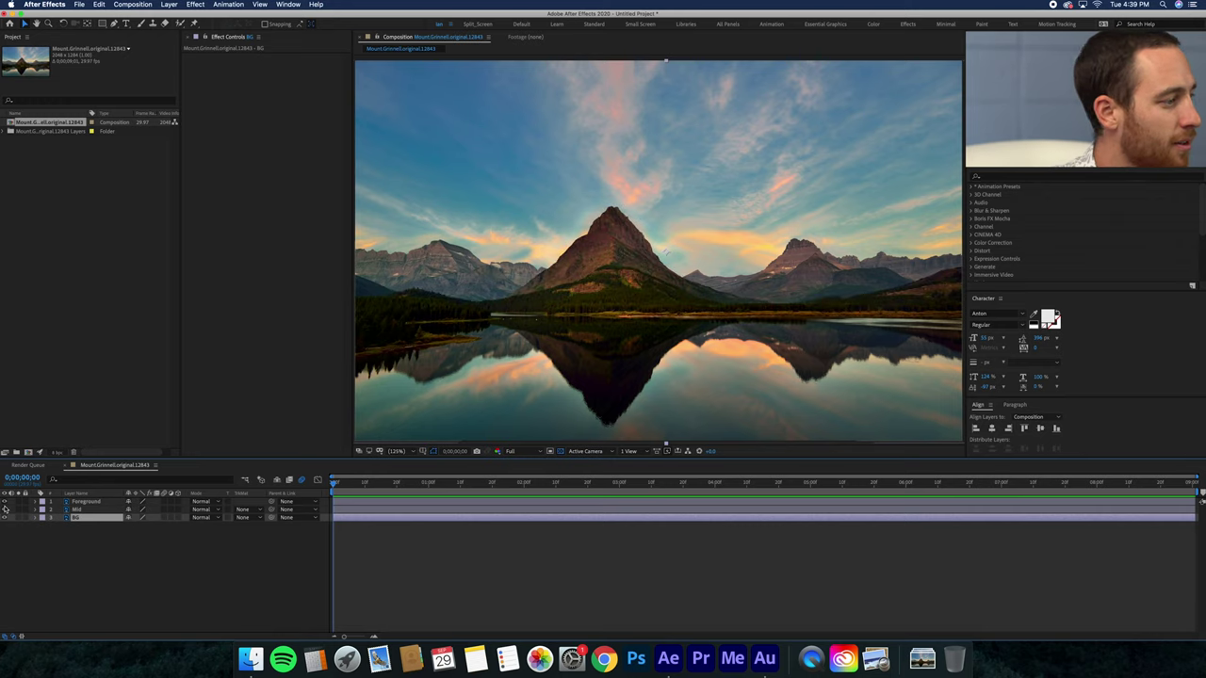
click(4, 510)
click(3, 502)
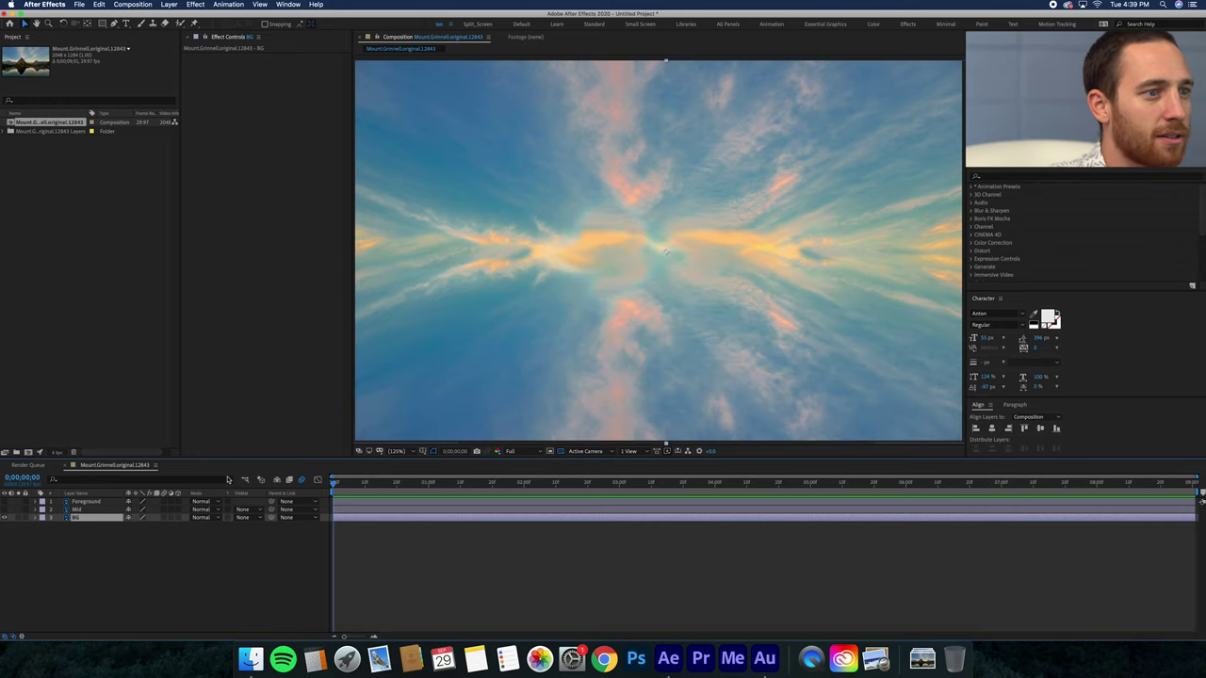
click(4, 510)
click(4, 502)
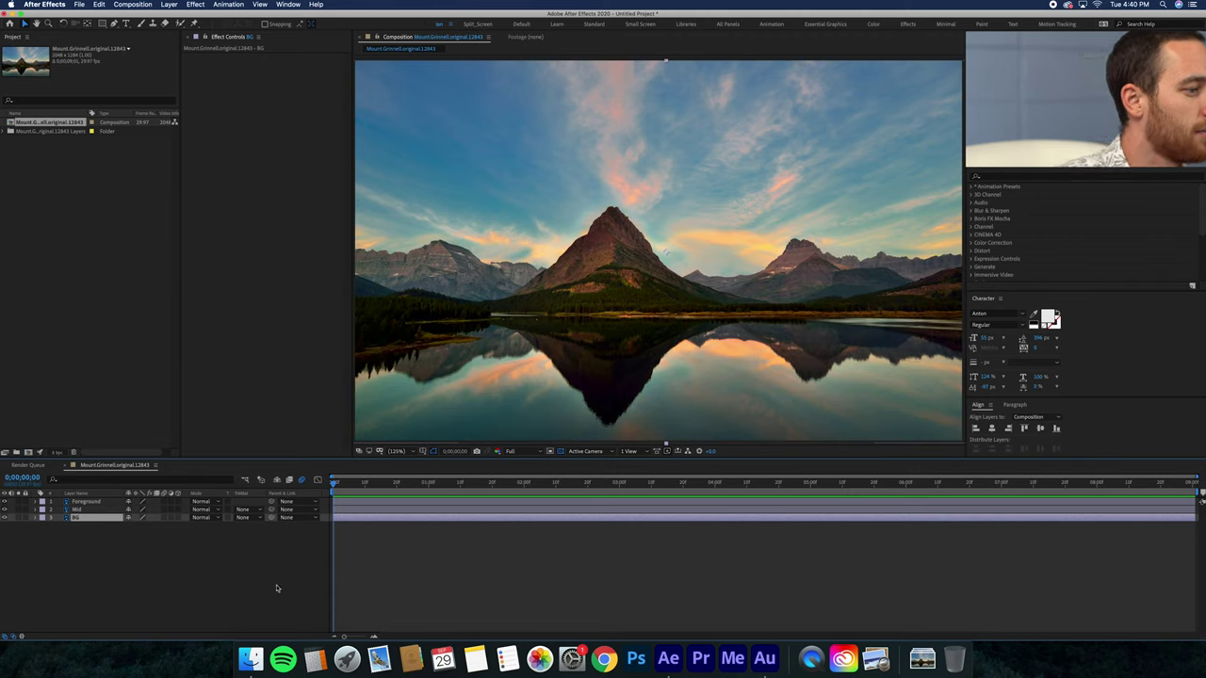
Step: Create a two-node camera named Camera 1 with the default settings and place it above all other layers
right_click(406, 548)
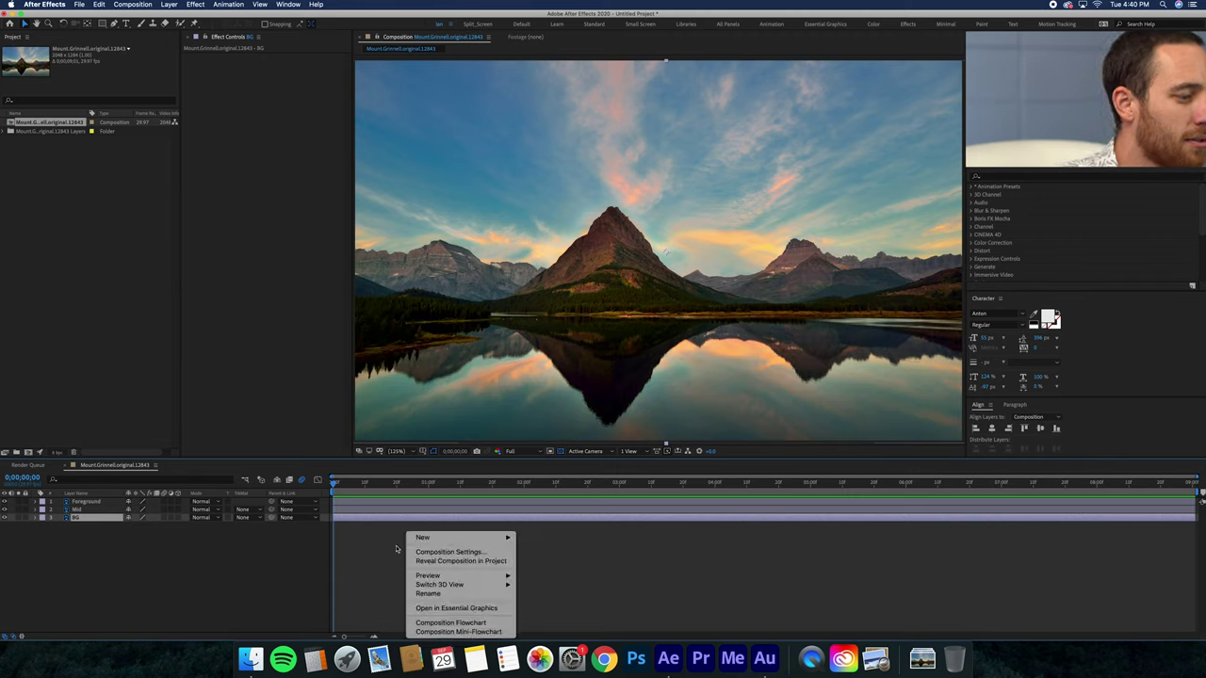
mouse_move(441, 541)
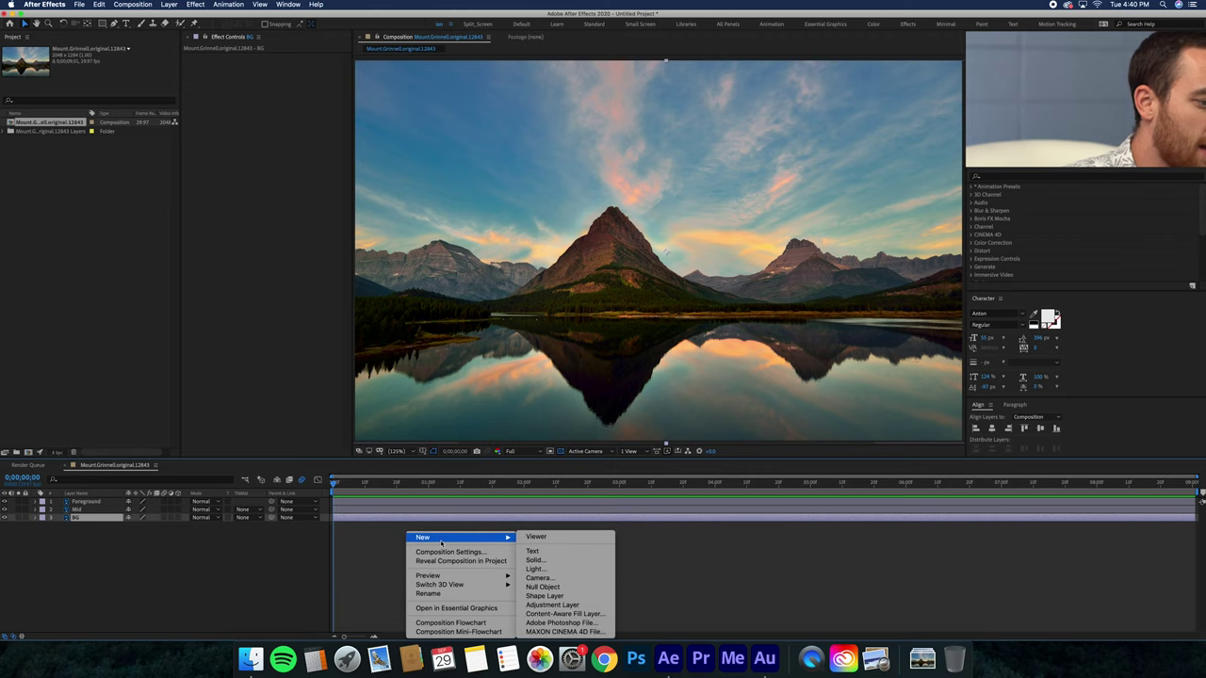
click(552, 580)
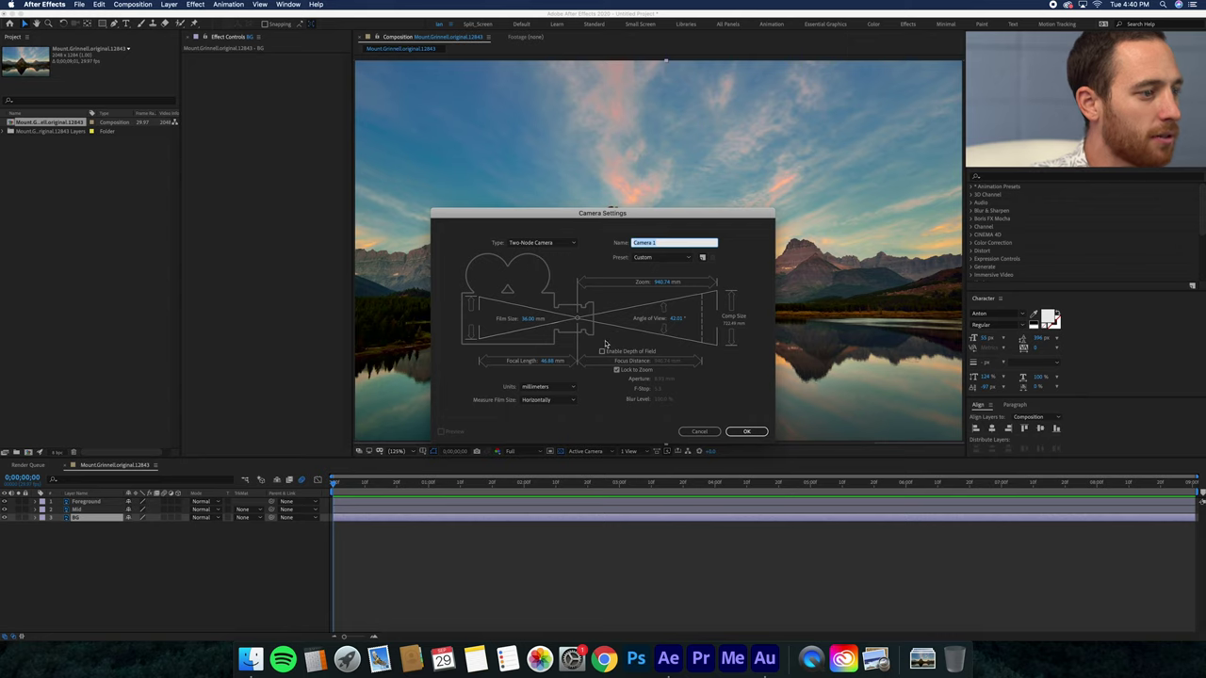
click(740, 433)
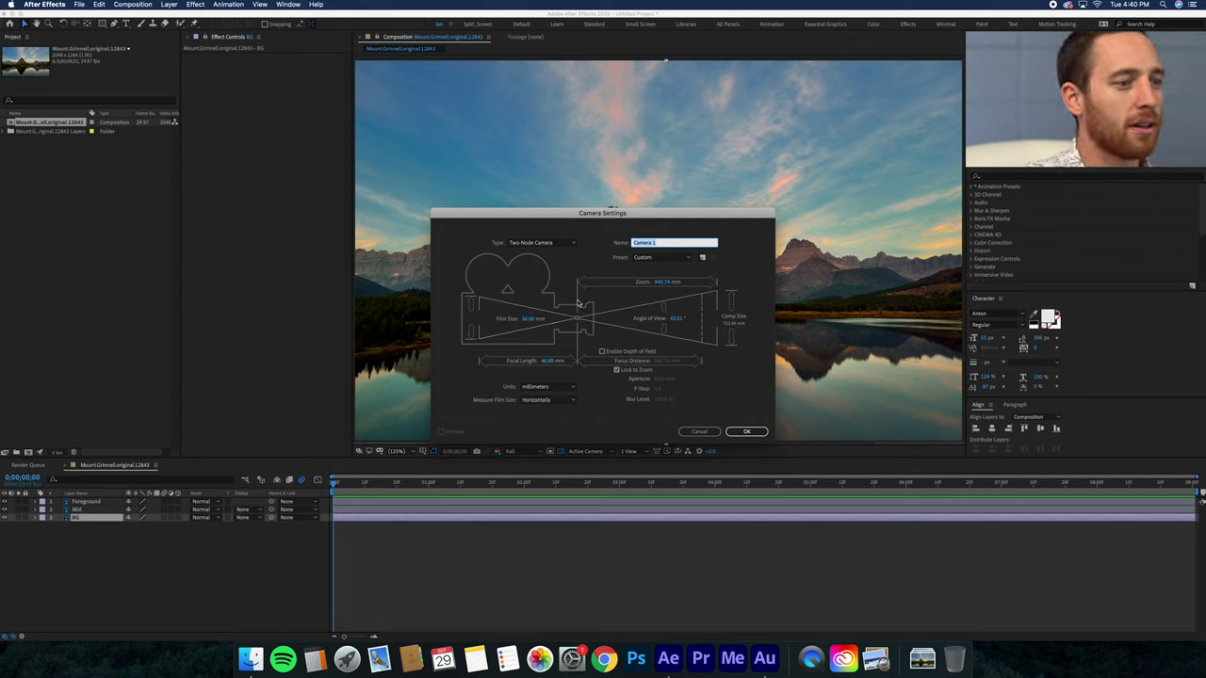
click(748, 432)
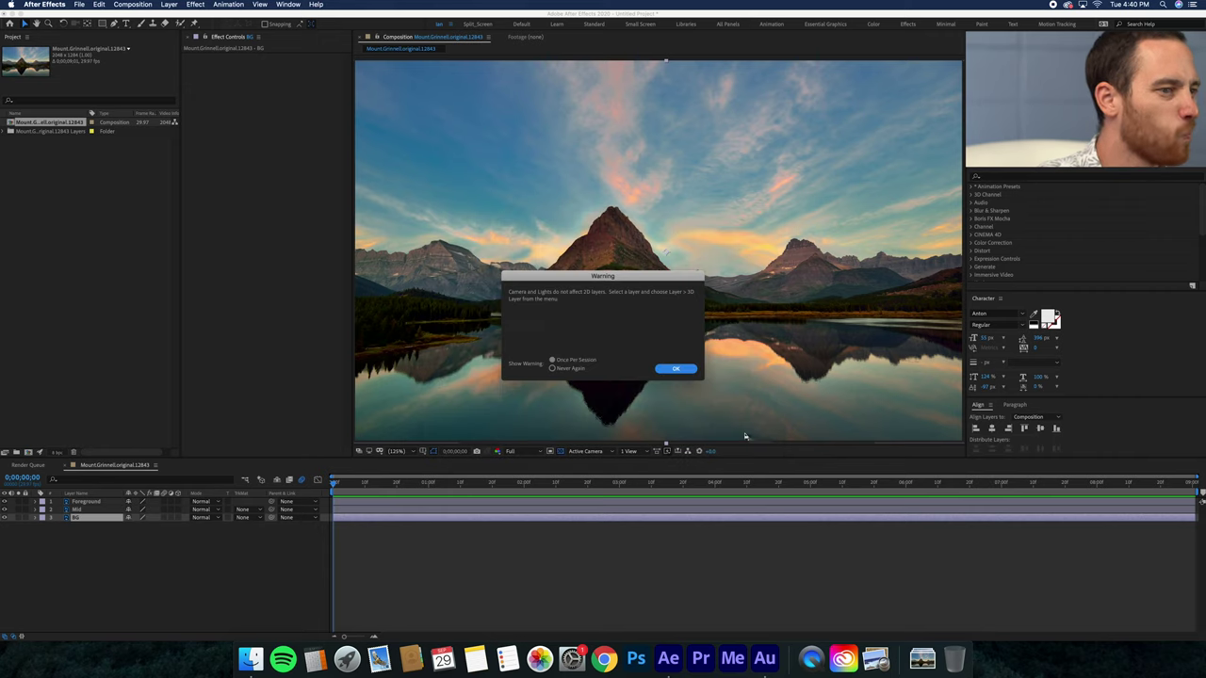
click(678, 368)
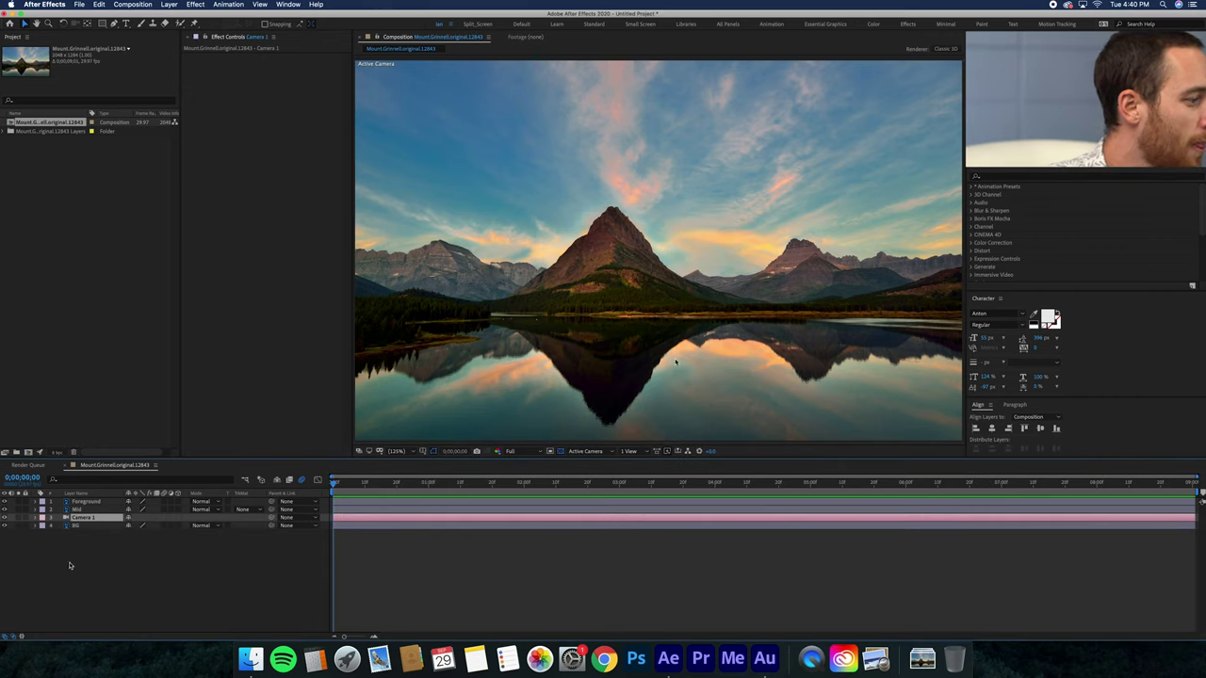
drag(81, 516, 73, 501)
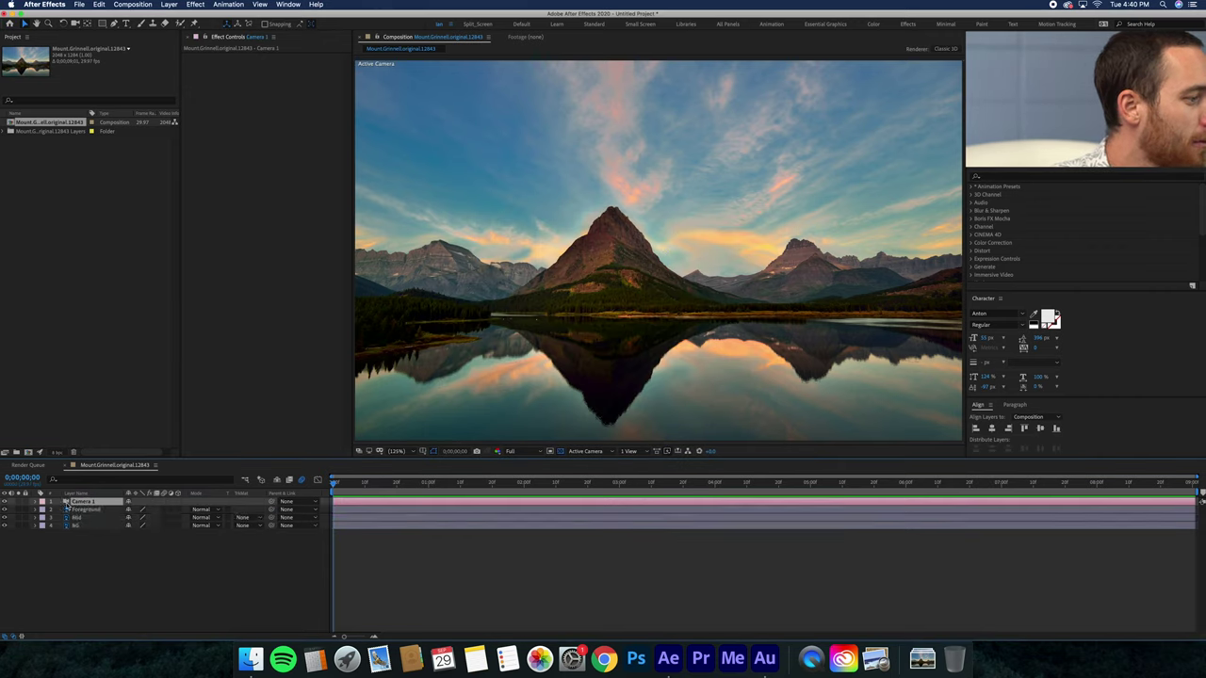
Step: Expand the Camera Options of Camera 1 and turn on Depth of Field
double_click(76, 503)
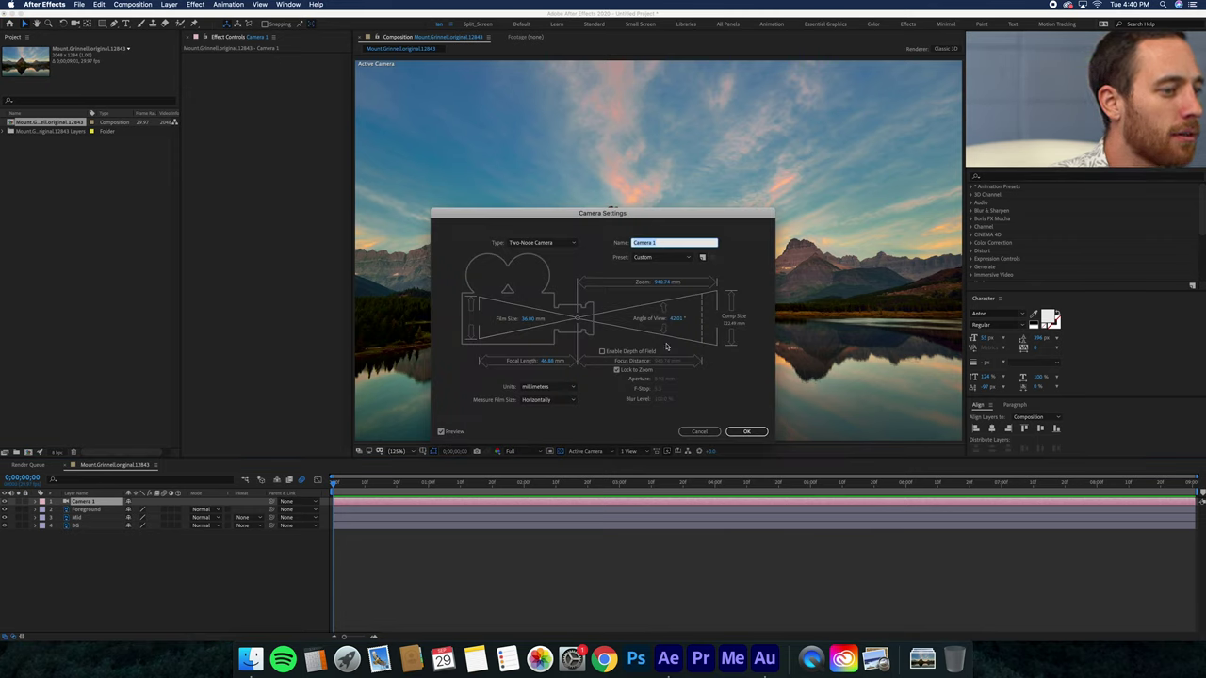
click(698, 431)
click(37, 502)
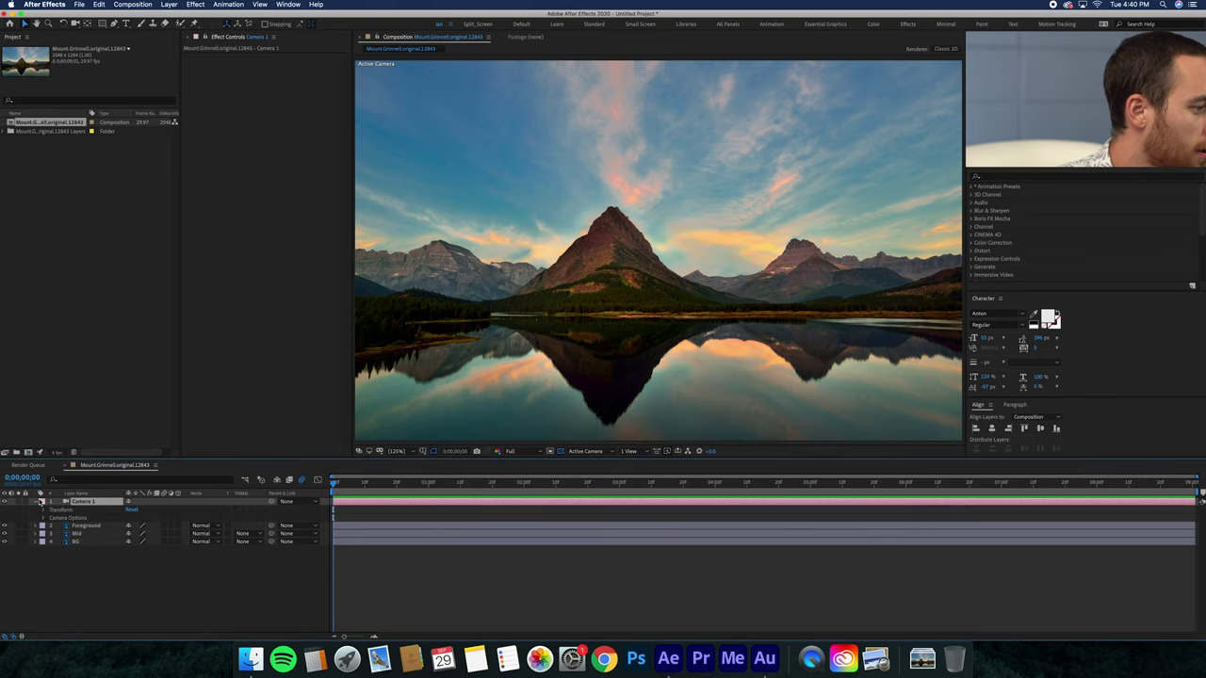
click(42, 518)
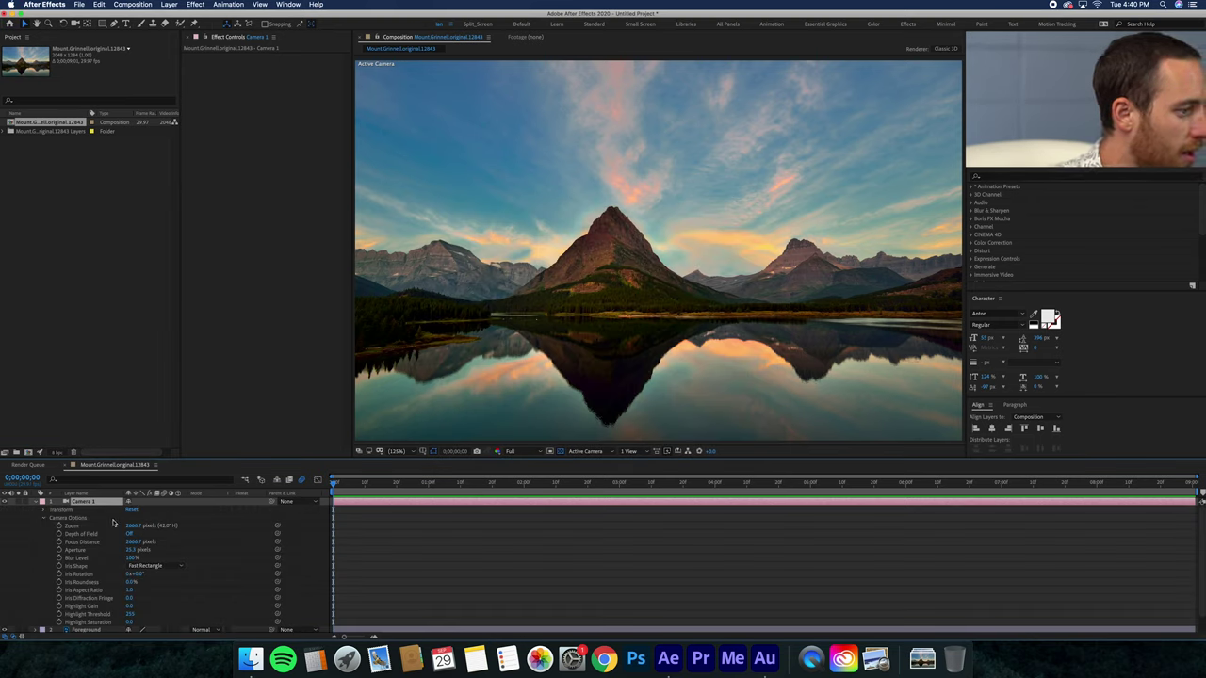
click(96, 535)
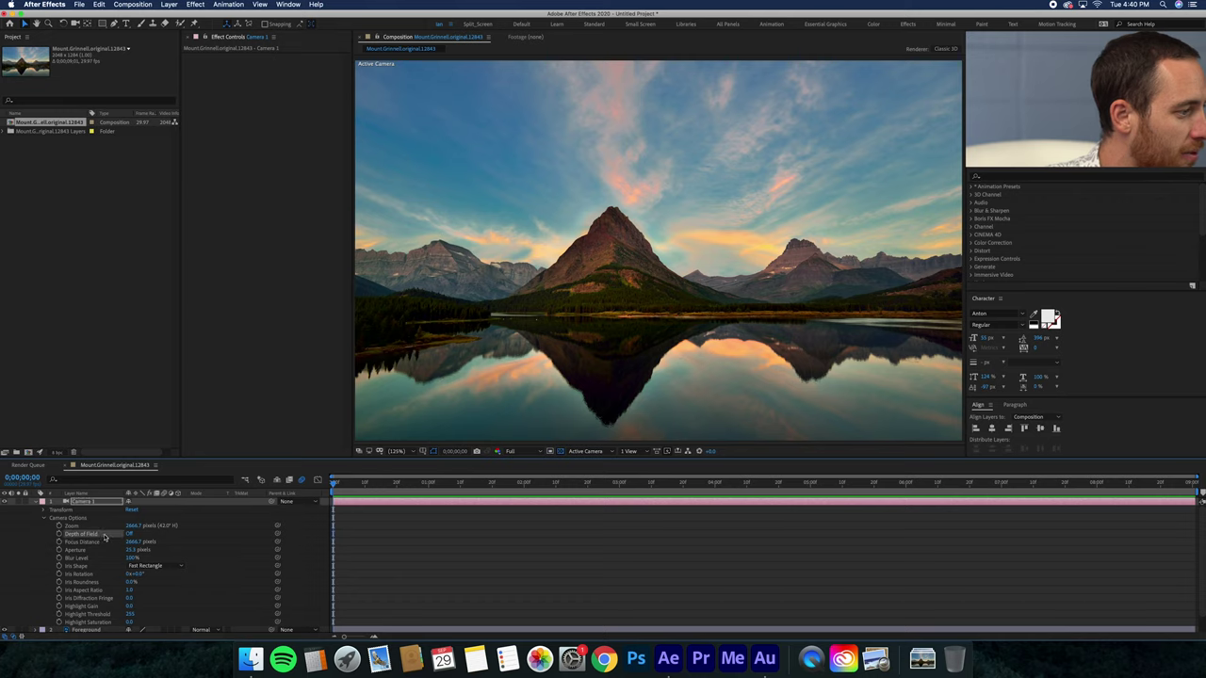
click(128, 535)
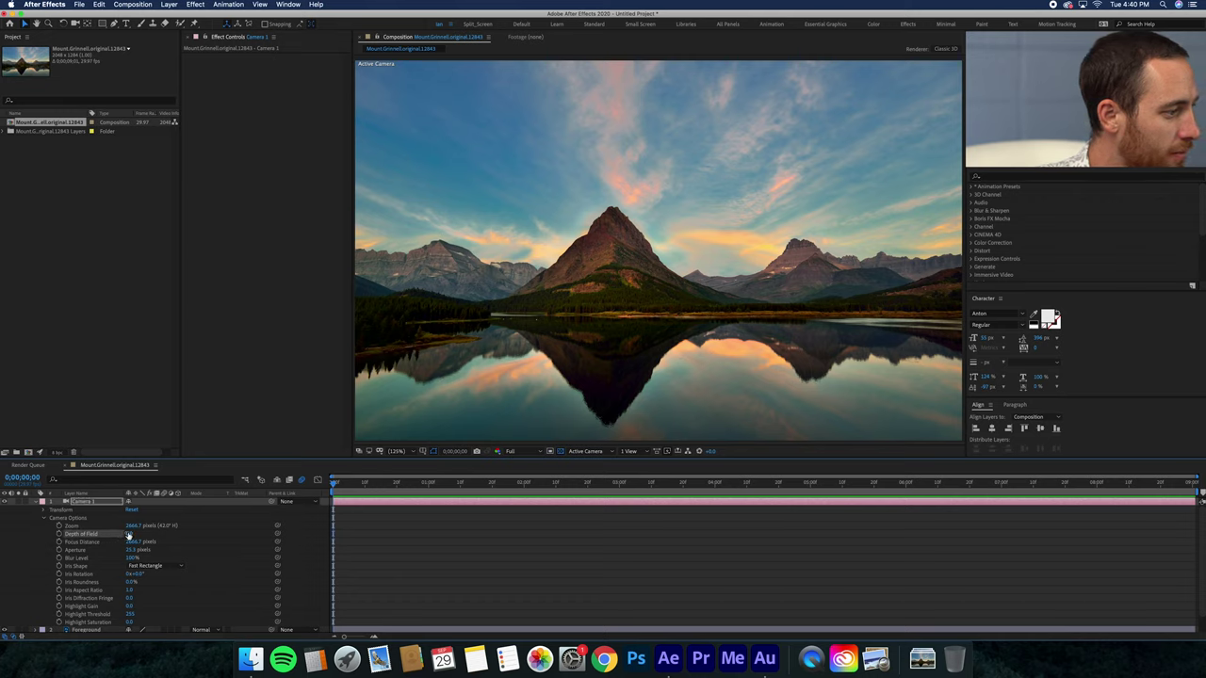
Step: Make the Foreground, Mid and BG layers 3D layers
scroll(94, 603, down, 2)
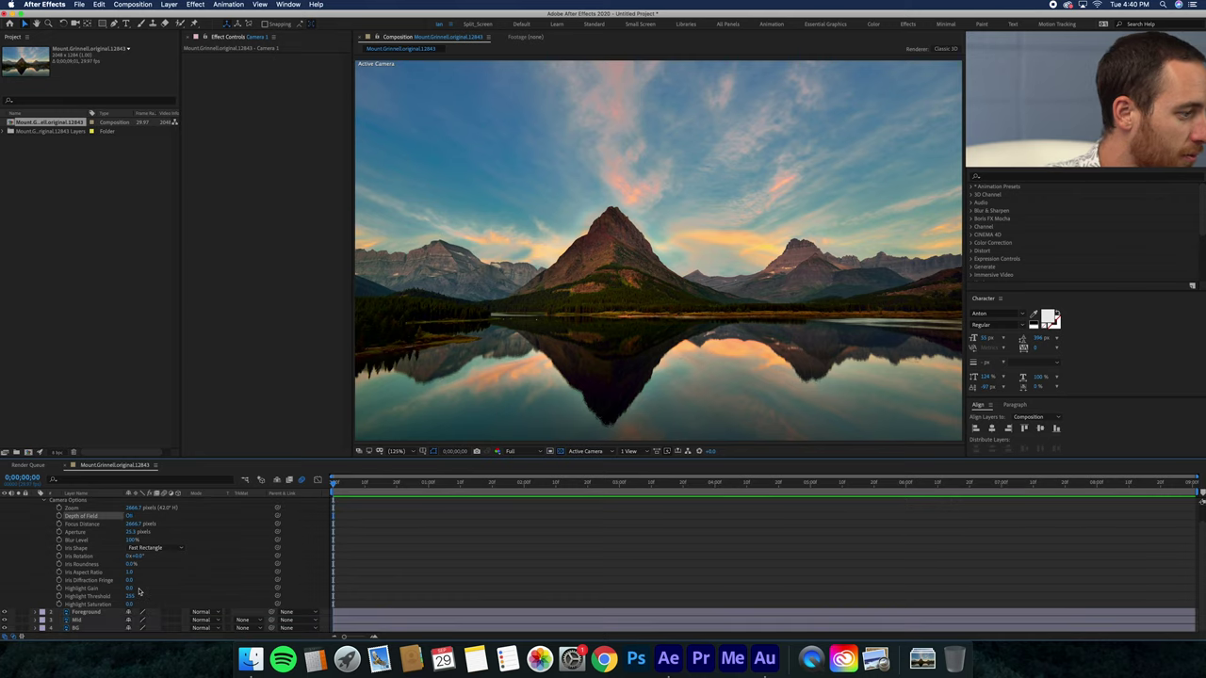
click(83, 612)
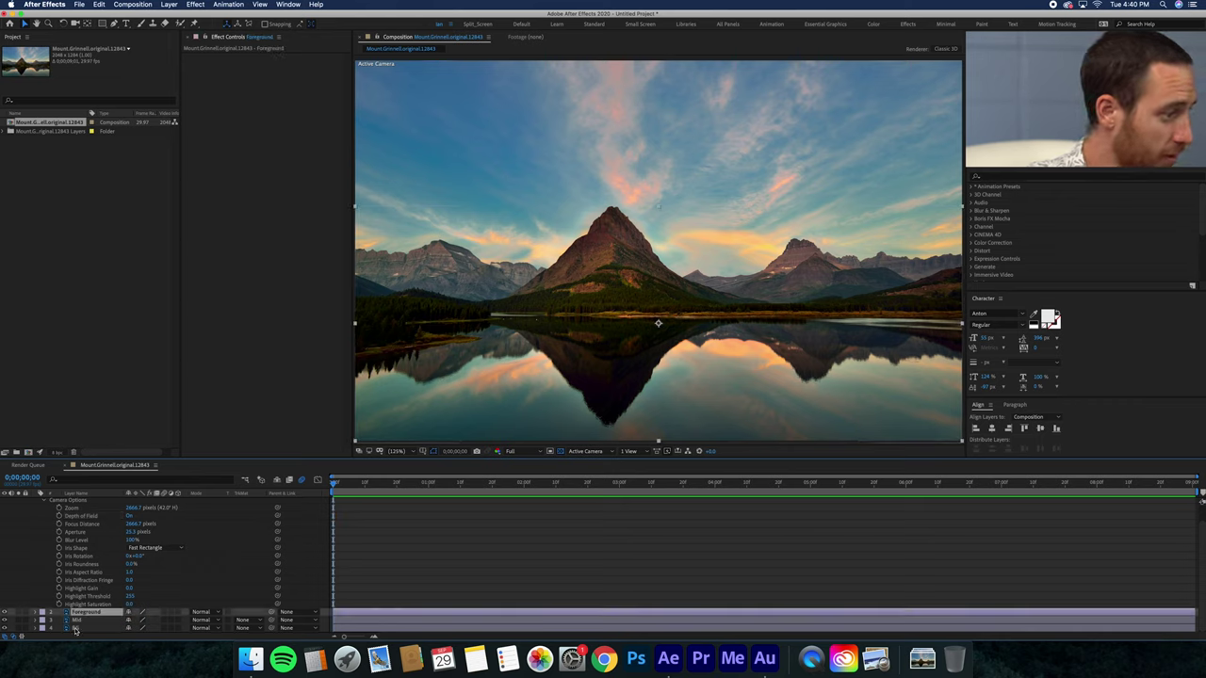
shift+click(75, 629)
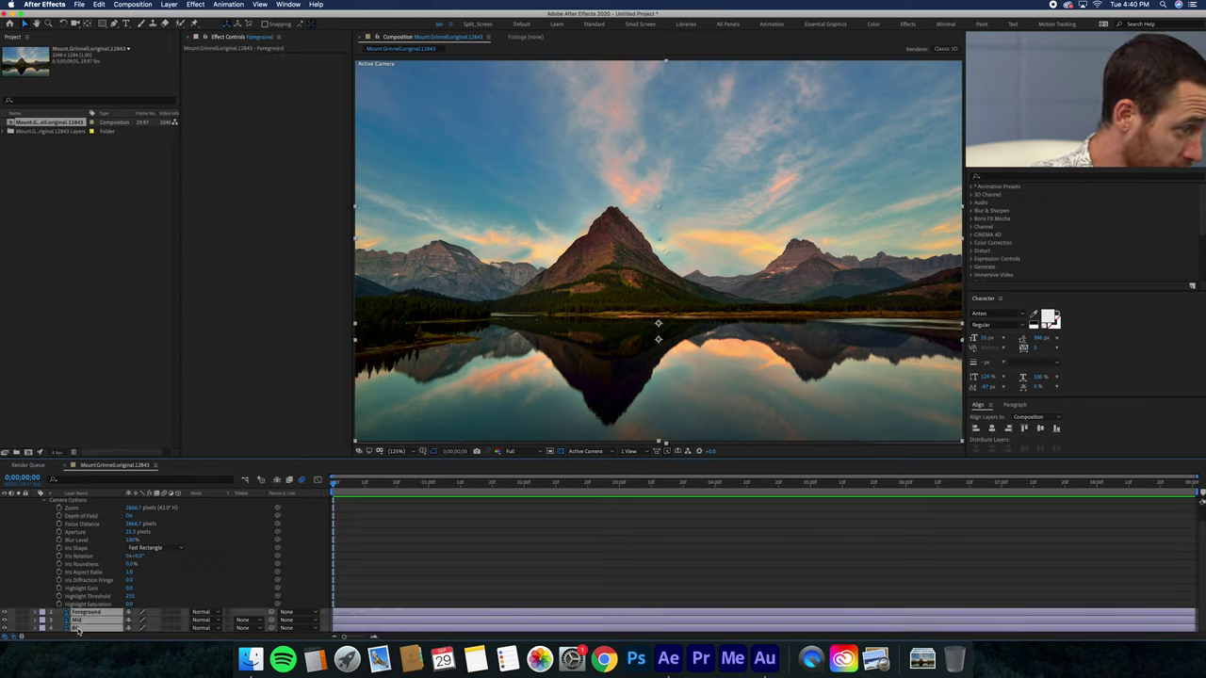
click(179, 614)
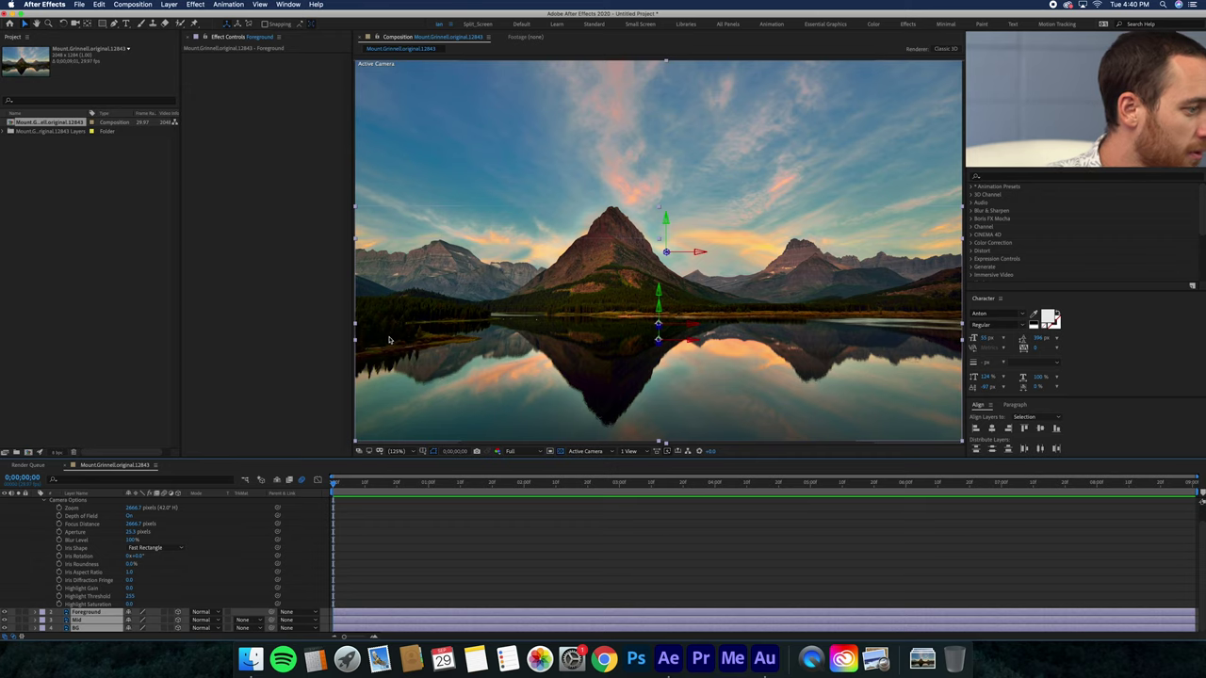
Step: Reveal the Foreground layer's Position and move it toward the camera to a Z value of about -438
click(78, 605)
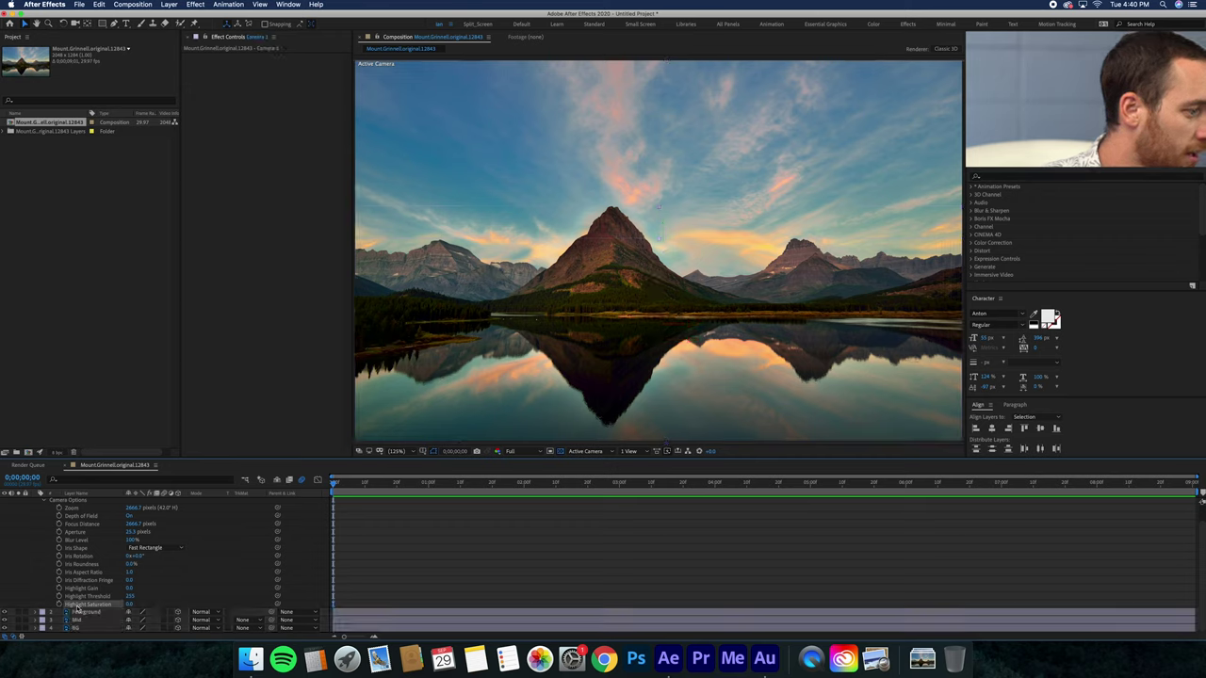
click(82, 613)
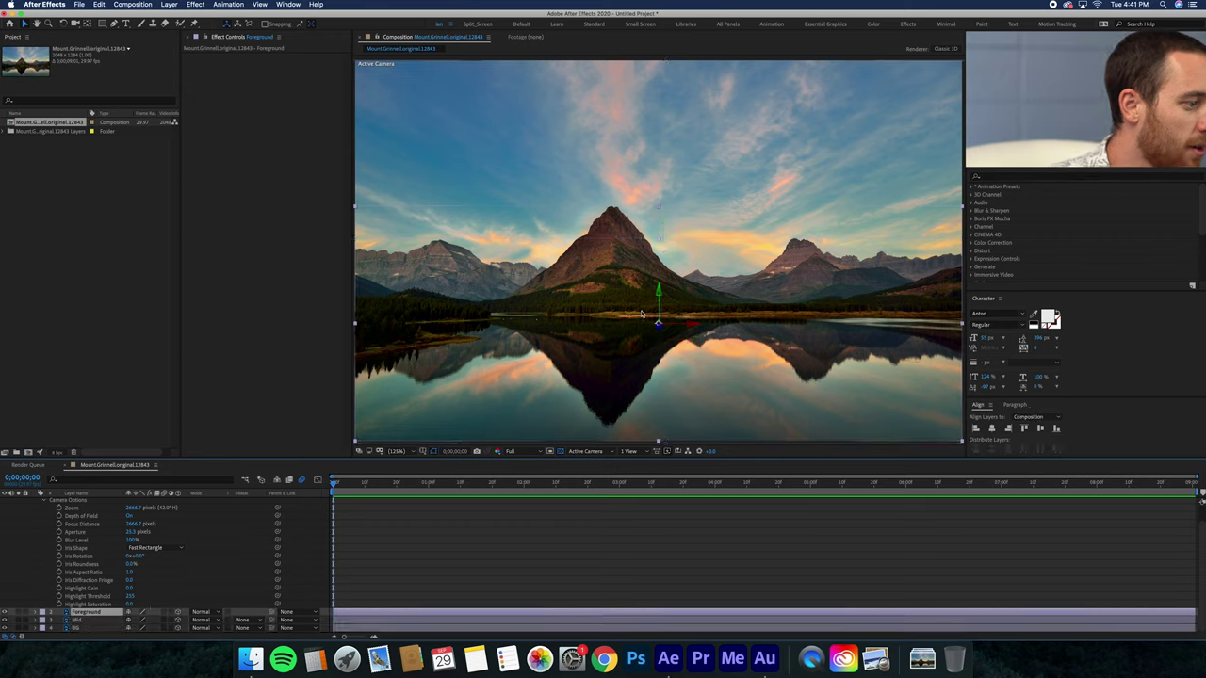
key(p)
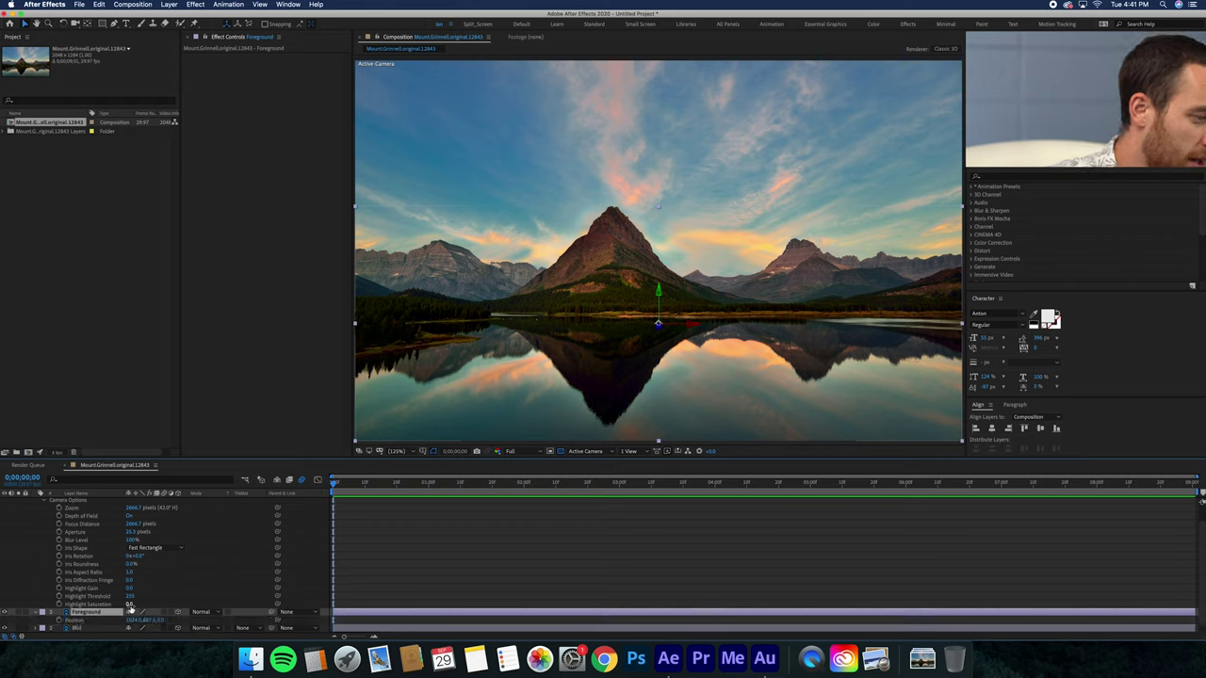
scroll(133, 601, down, 1)
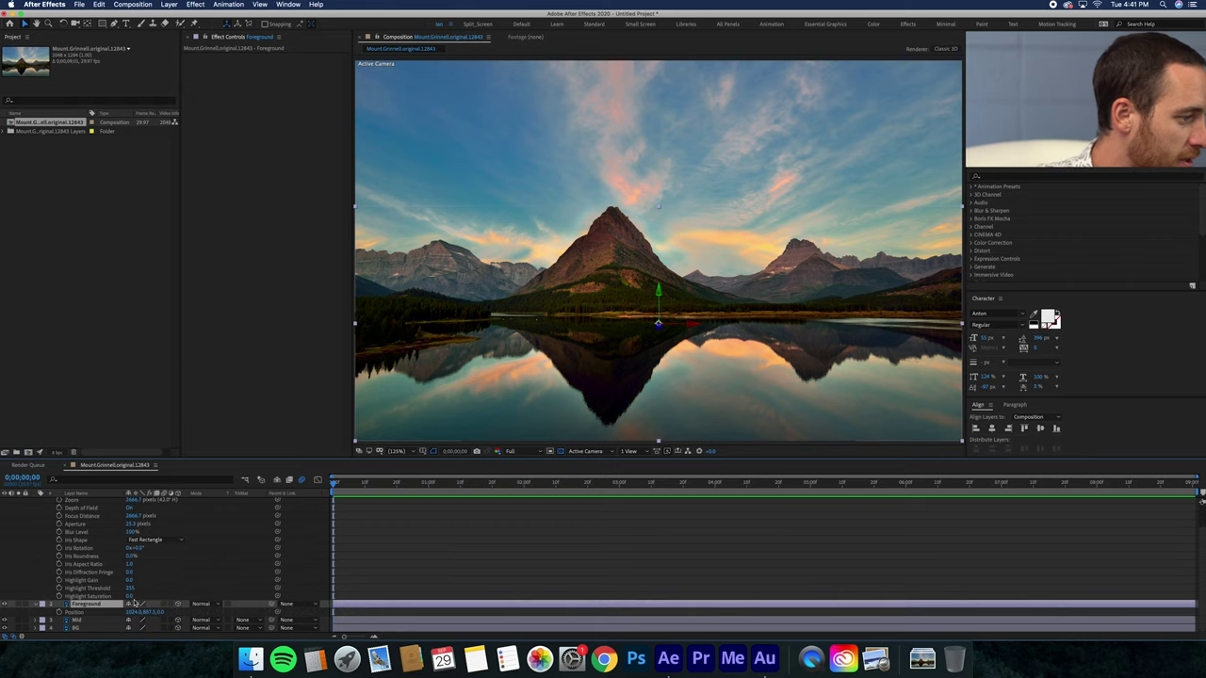
drag(160, 612, 182, 613)
Step: Reveal the Mid layer's Position and bring it forward to a Z value of about -225
click(80, 622)
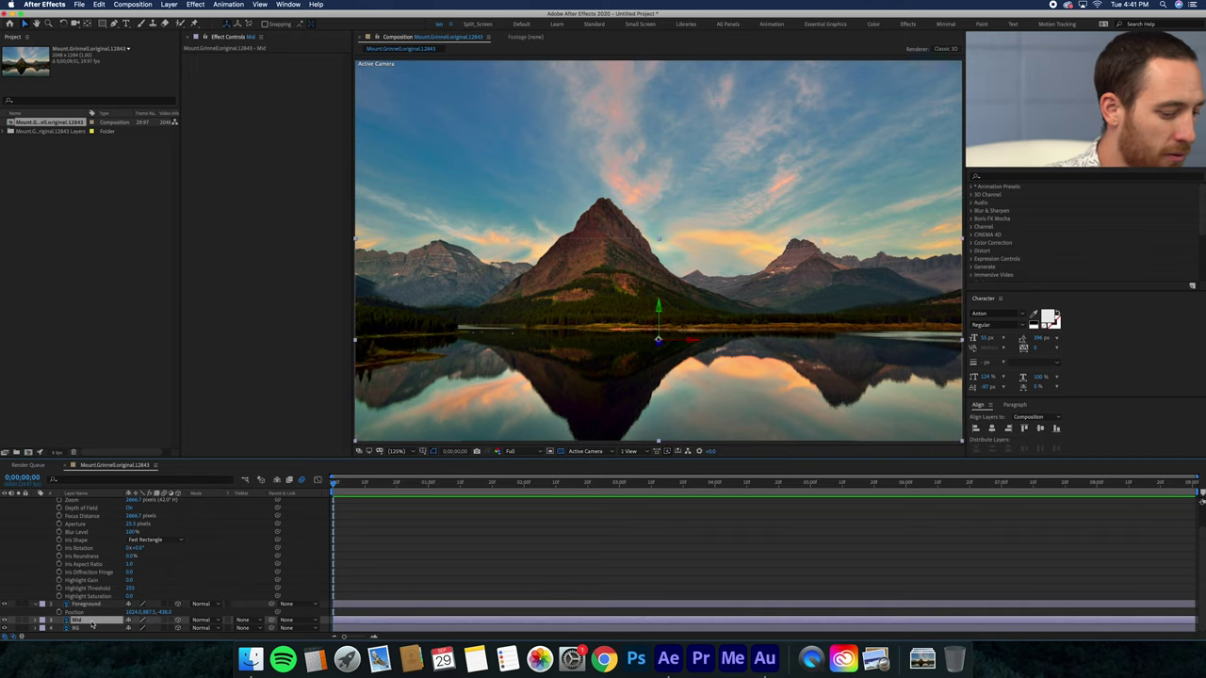
key(p)
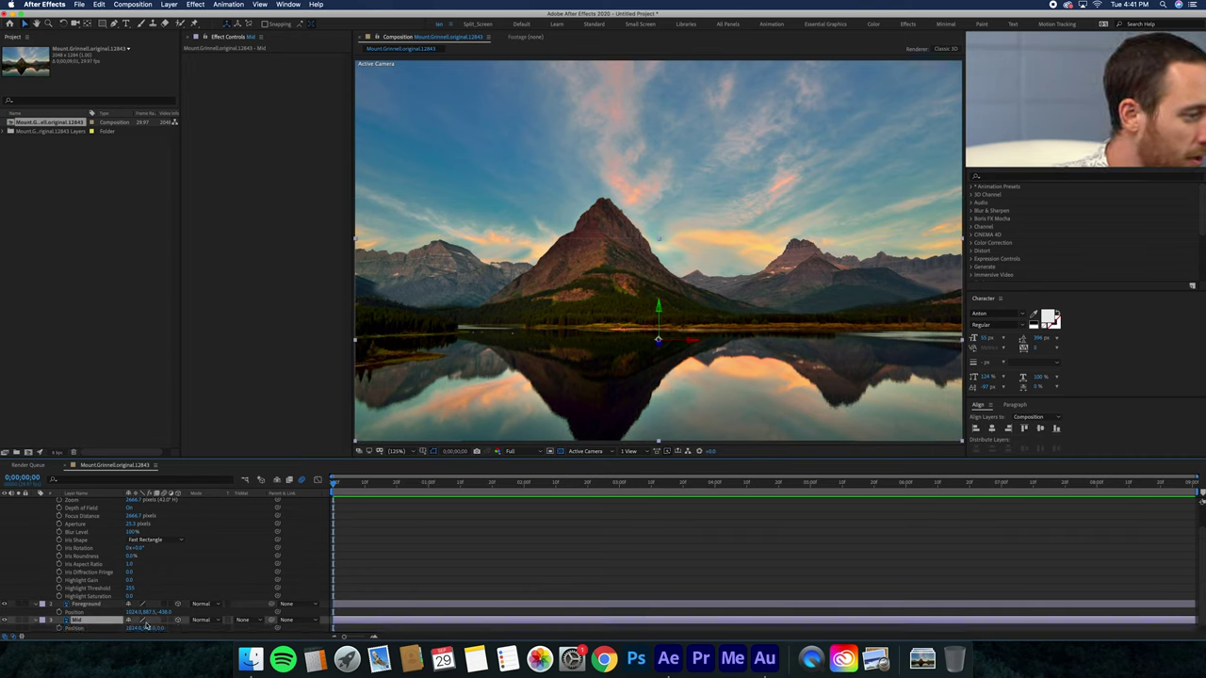
mouse_move(162, 629)
mouse_down()
mouse_move(151, 629)
mouse_move(162, 630)
mouse_up()
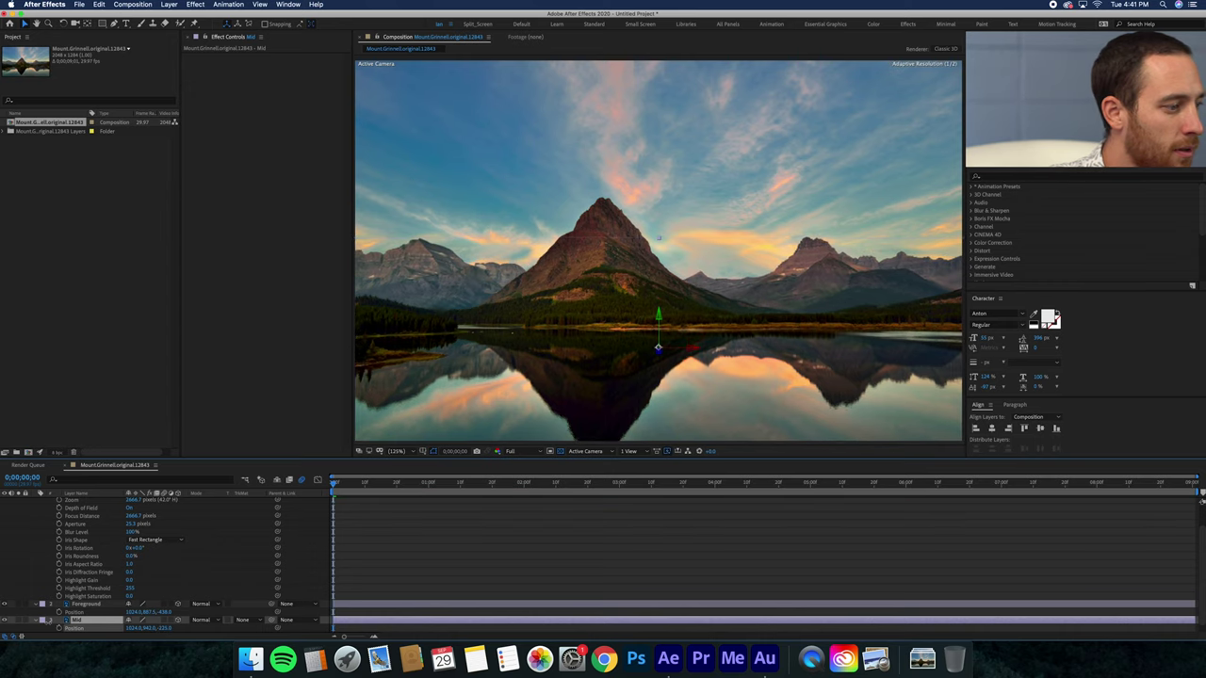
Step: Push the BG layer back to a Z position of about 275 and scale it to 118% to fill the frame
scroll(81, 613, down, 1)
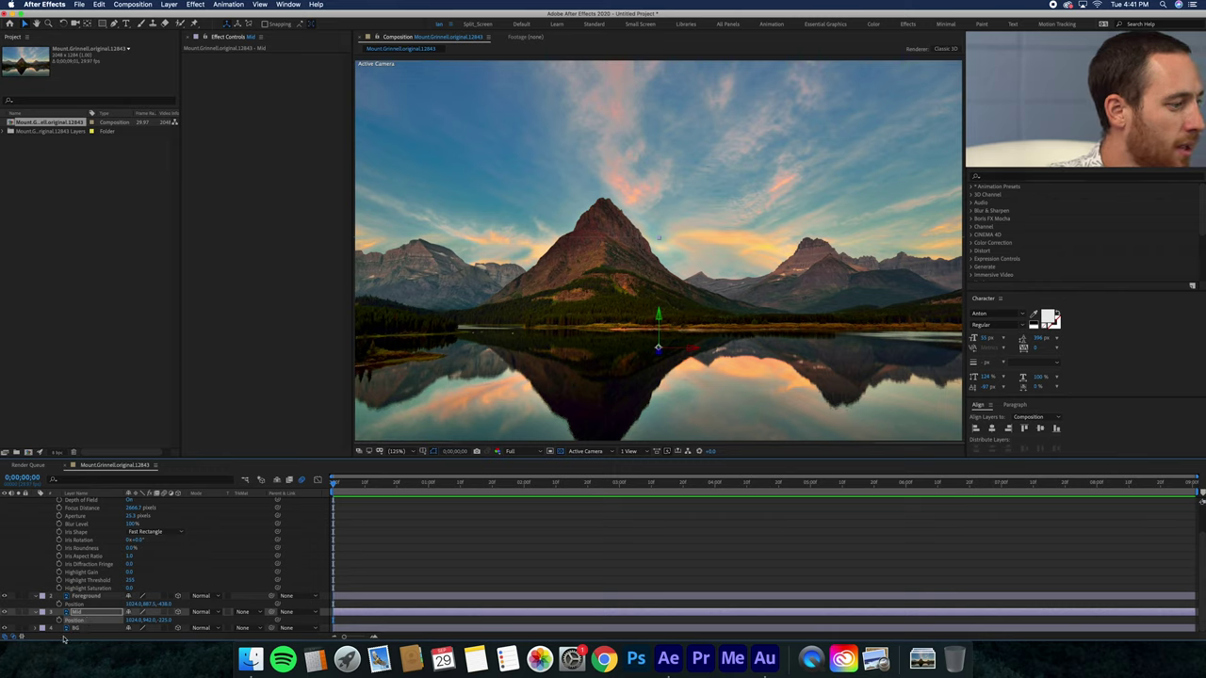
click(85, 628)
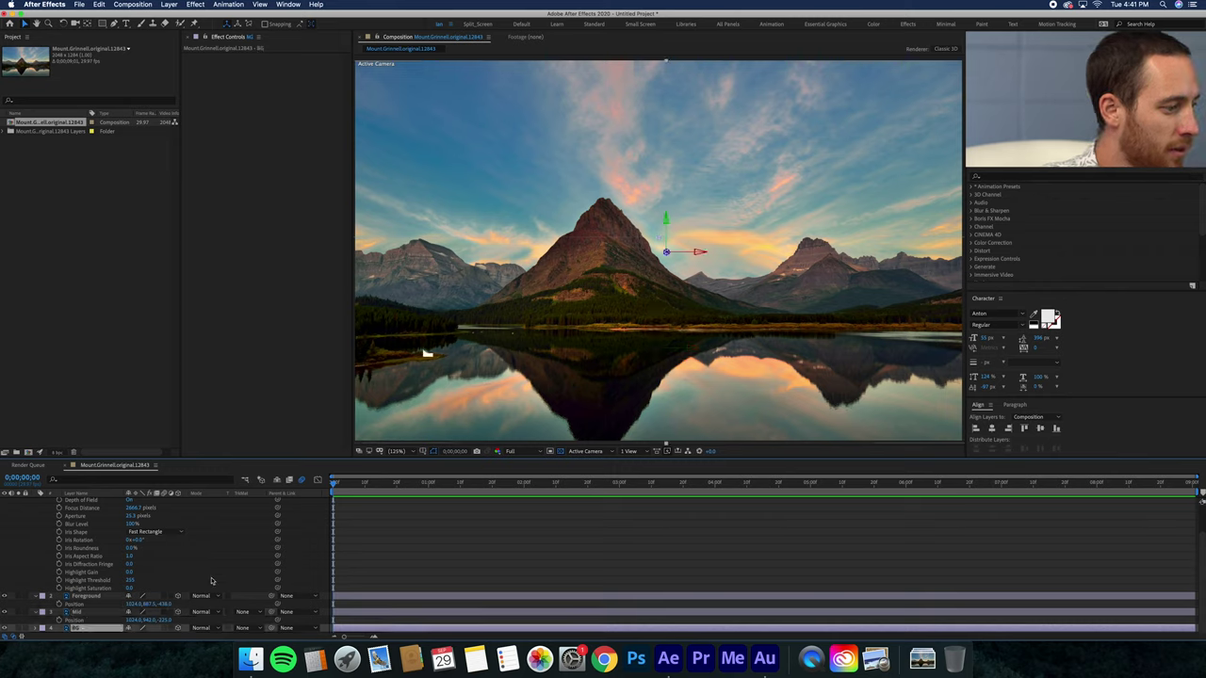
key(p)
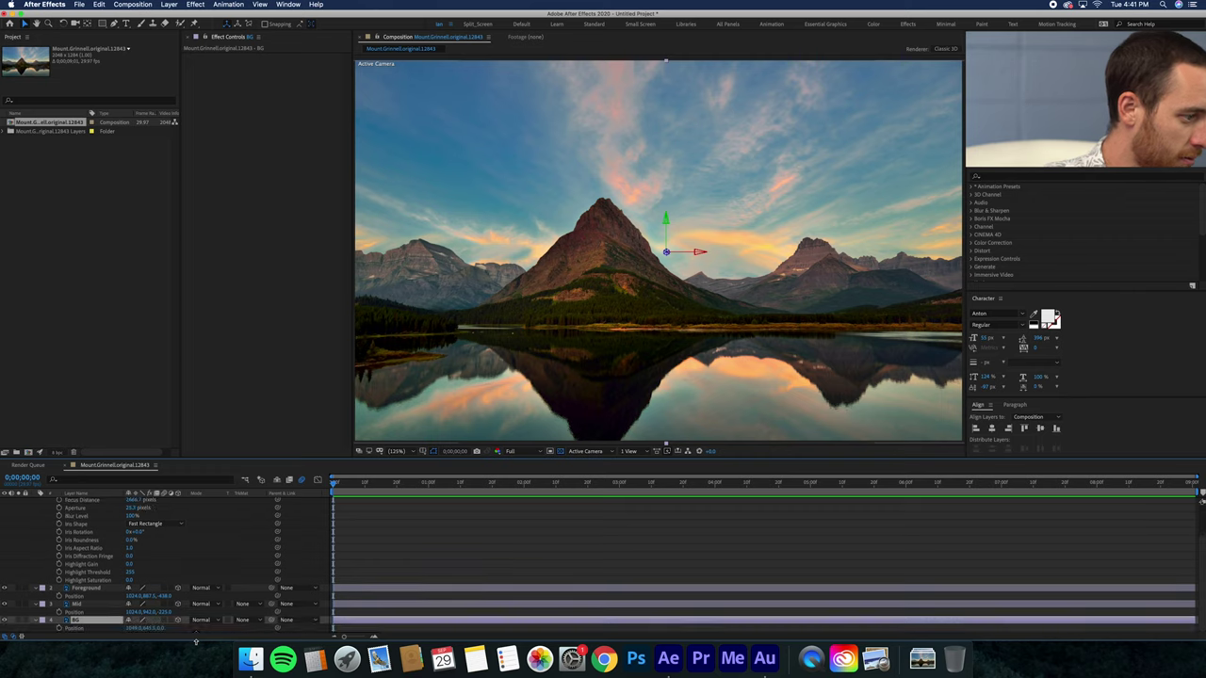
drag(159, 628, 198, 628)
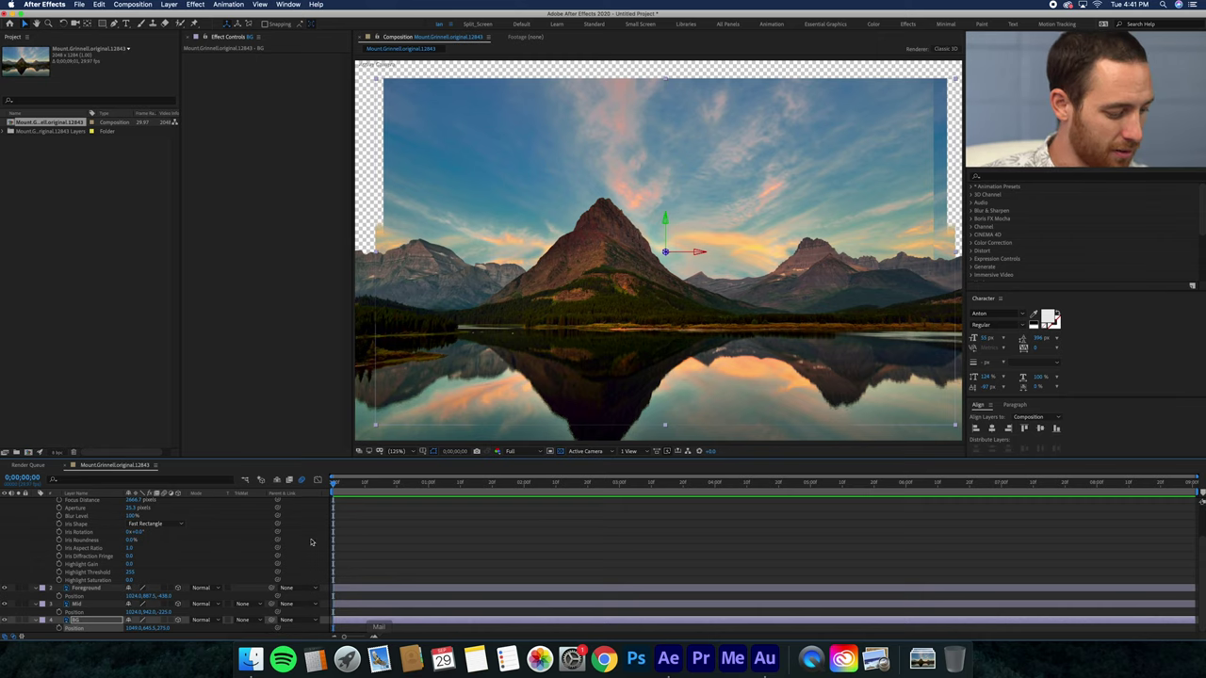
key(s)
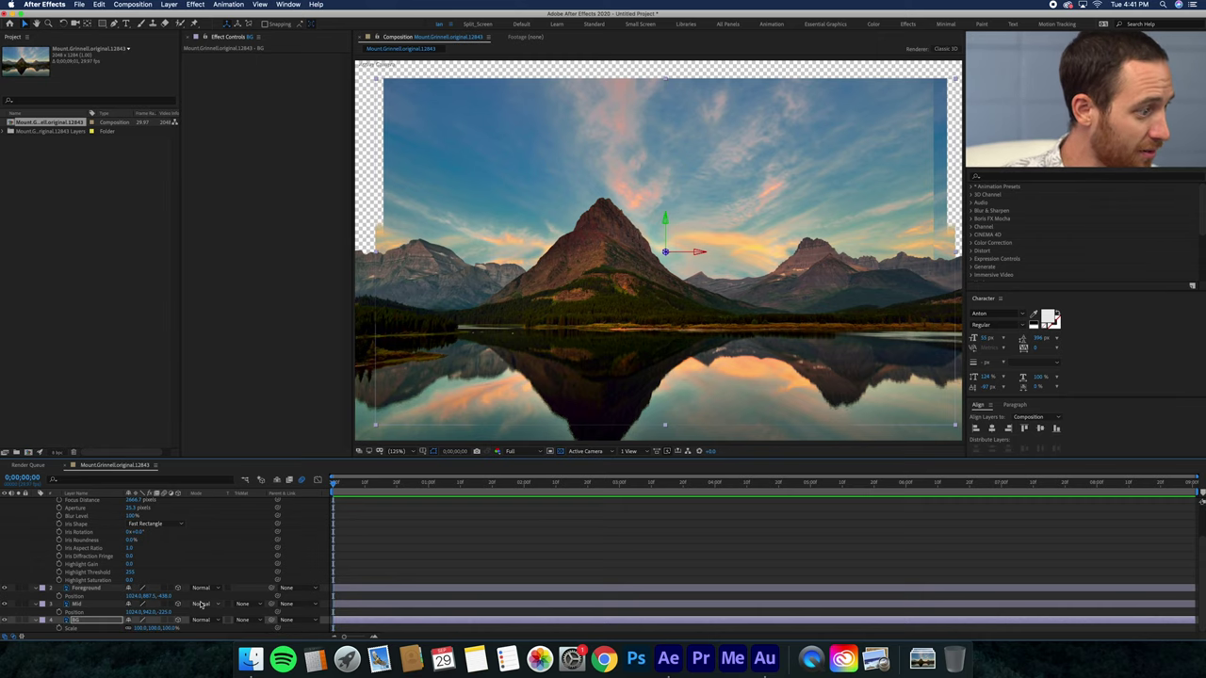
drag(151, 628, 158, 626)
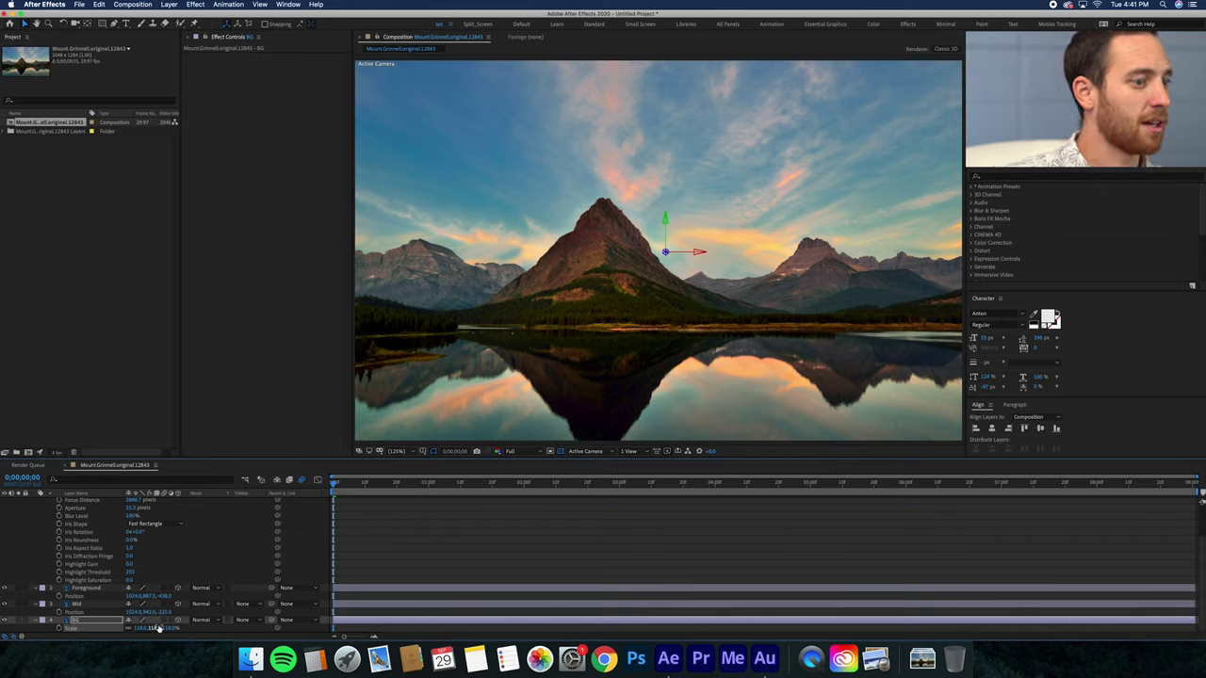
Step: Examine the depth spacing of the layers and camera by orbiting in Custom View 1, ending in the Active Camera view
click(585, 452)
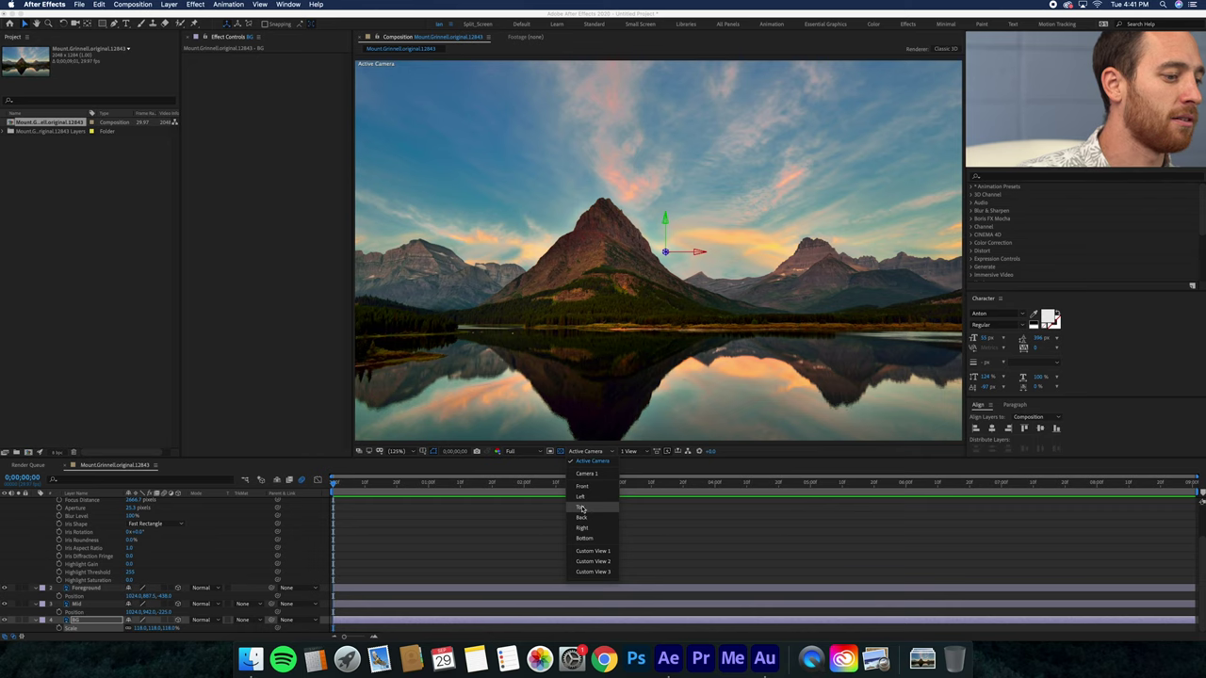
click(585, 551)
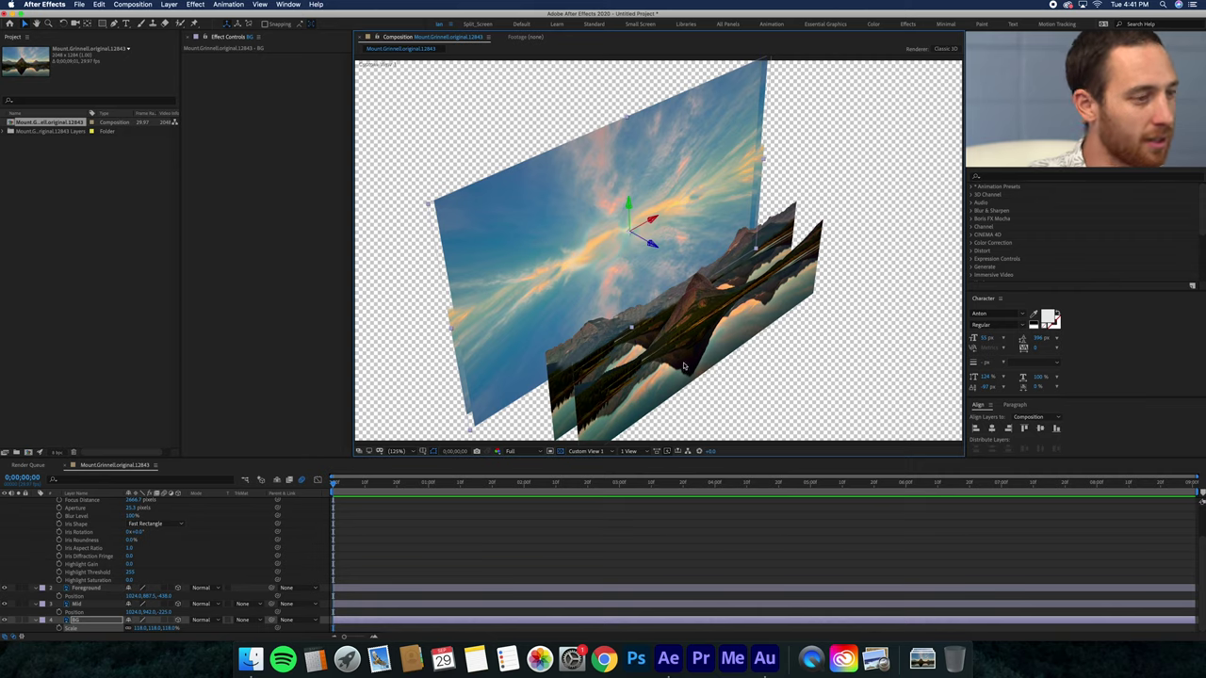
key(c)
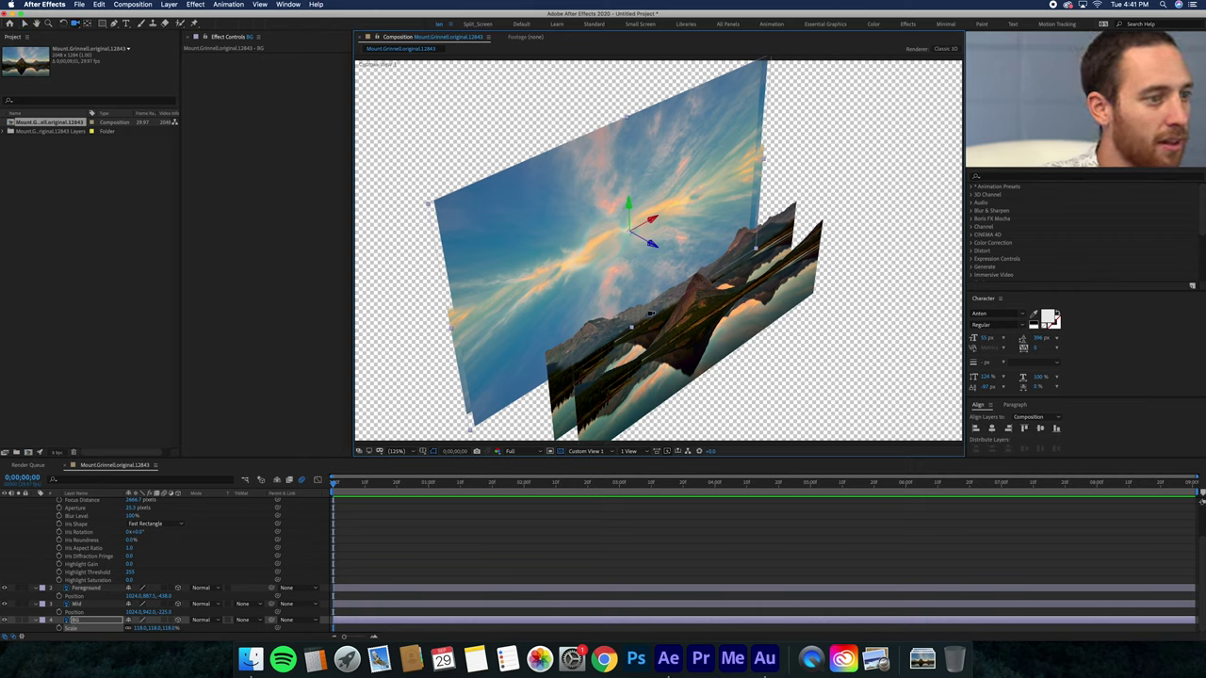
drag(697, 311, 727, 322)
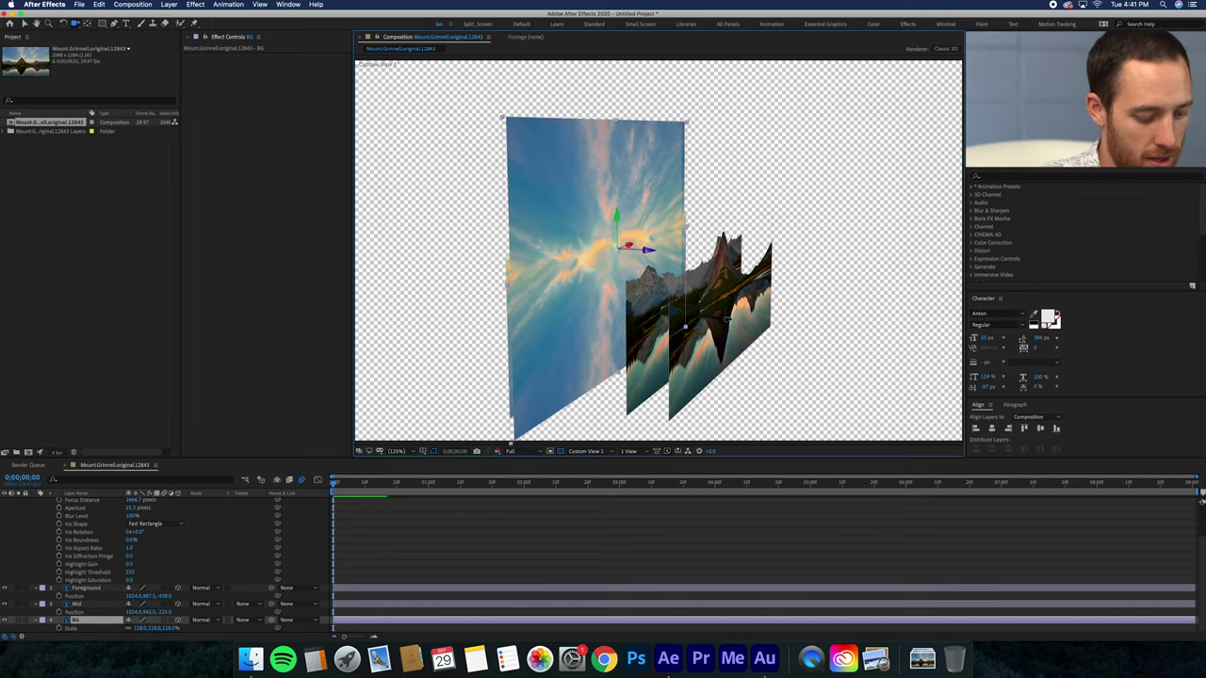
key(v)
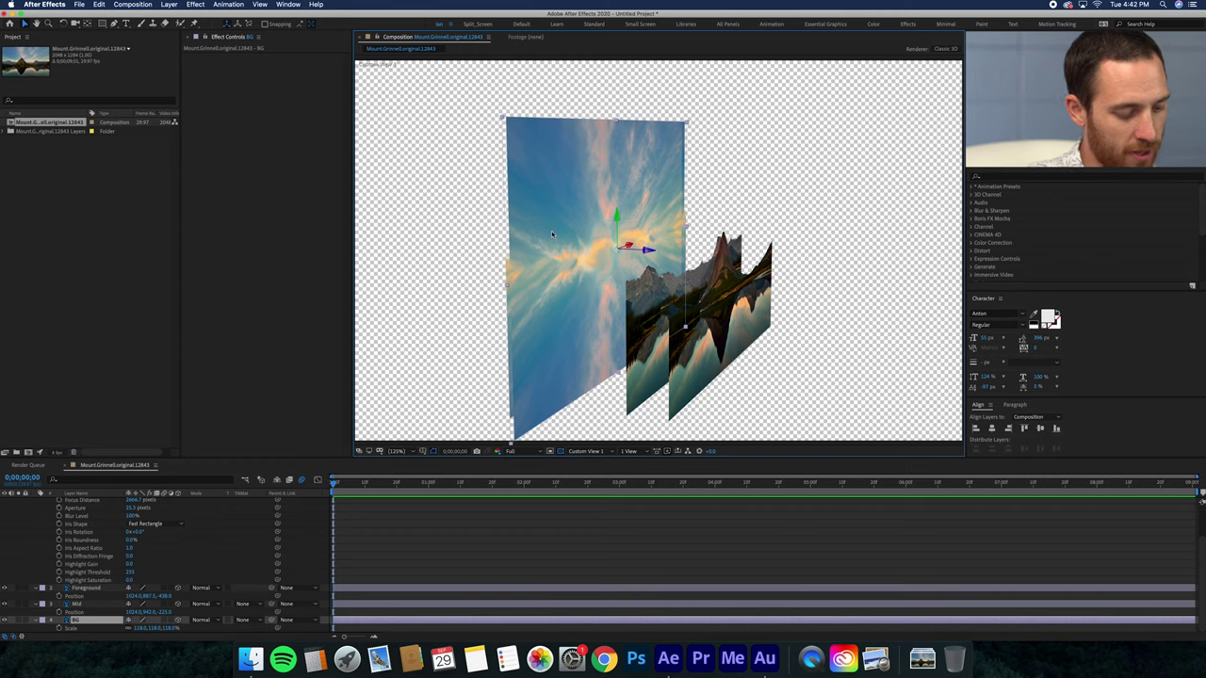
key(c)
drag(551, 231, 572, 334)
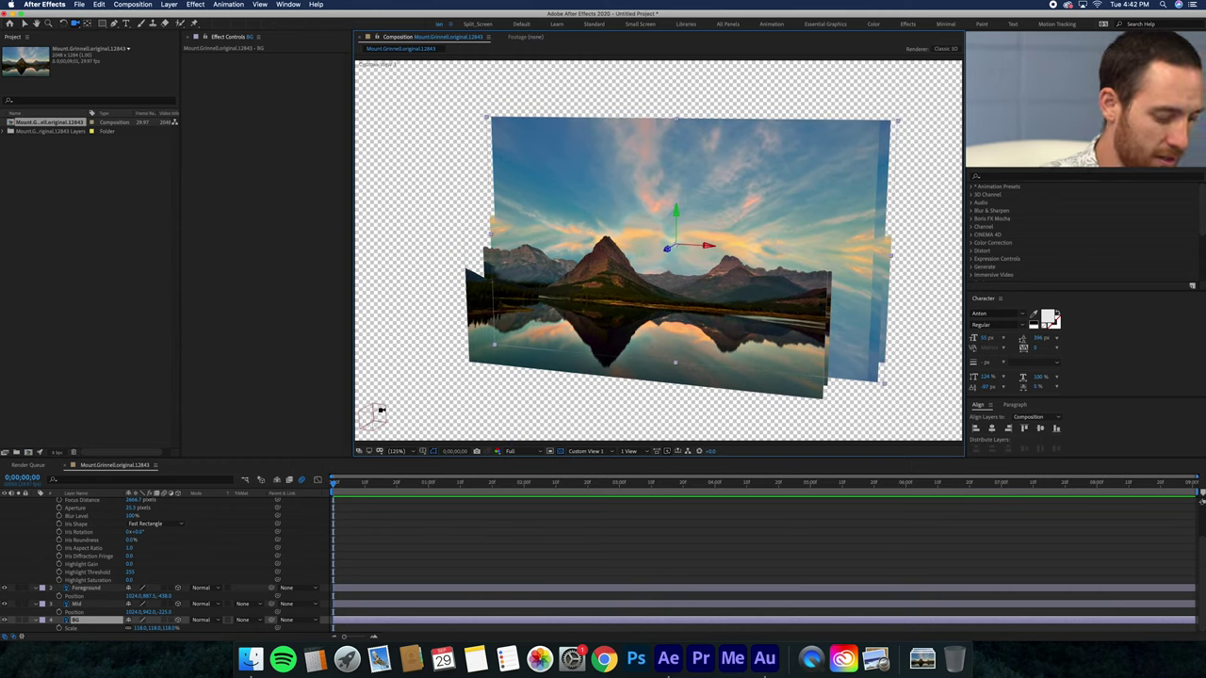
key(v)
click(373, 417)
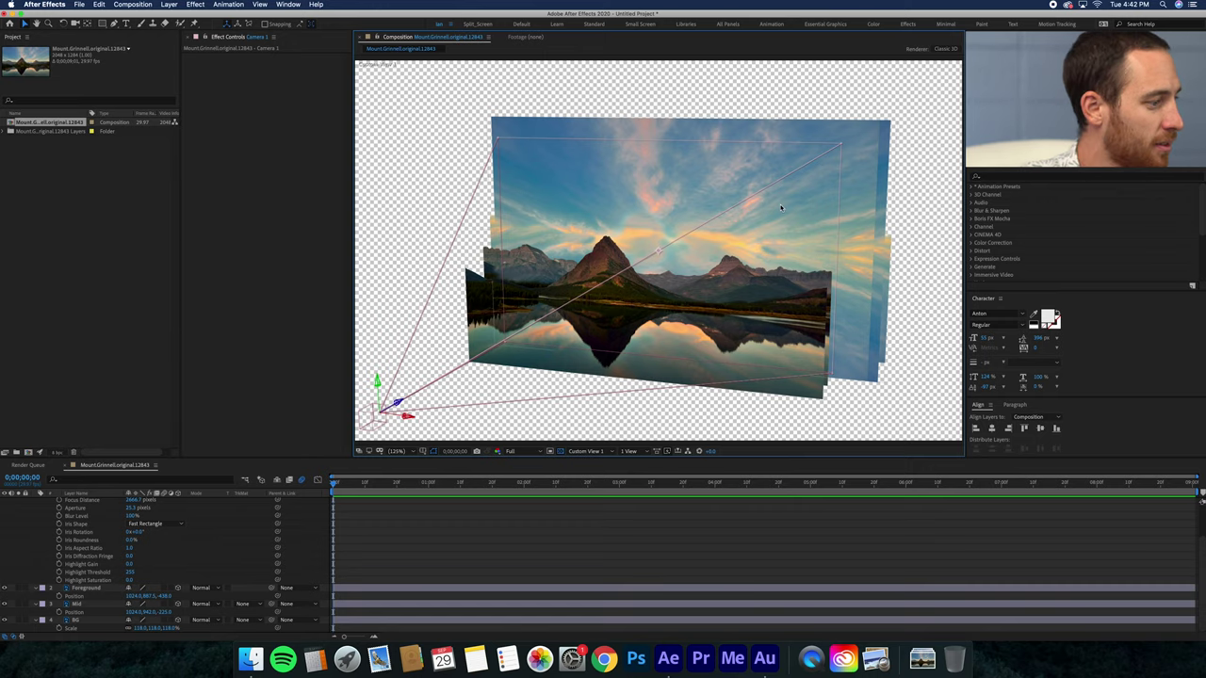
click(582, 453)
click(583, 462)
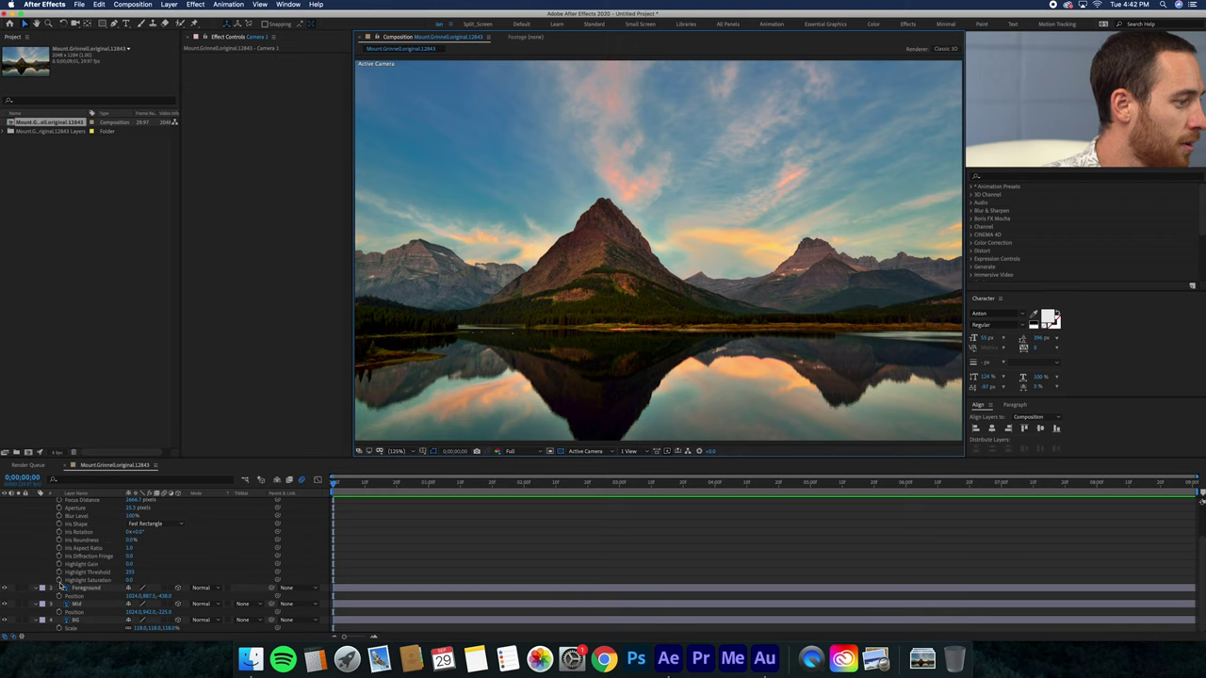
Step: Animate Camera 1's Position with a keyframe at 0 seconds and a second one at 4 seconds with Z at about -1956.7
scroll(59, 581, up, 3)
click(73, 503)
click(45, 510)
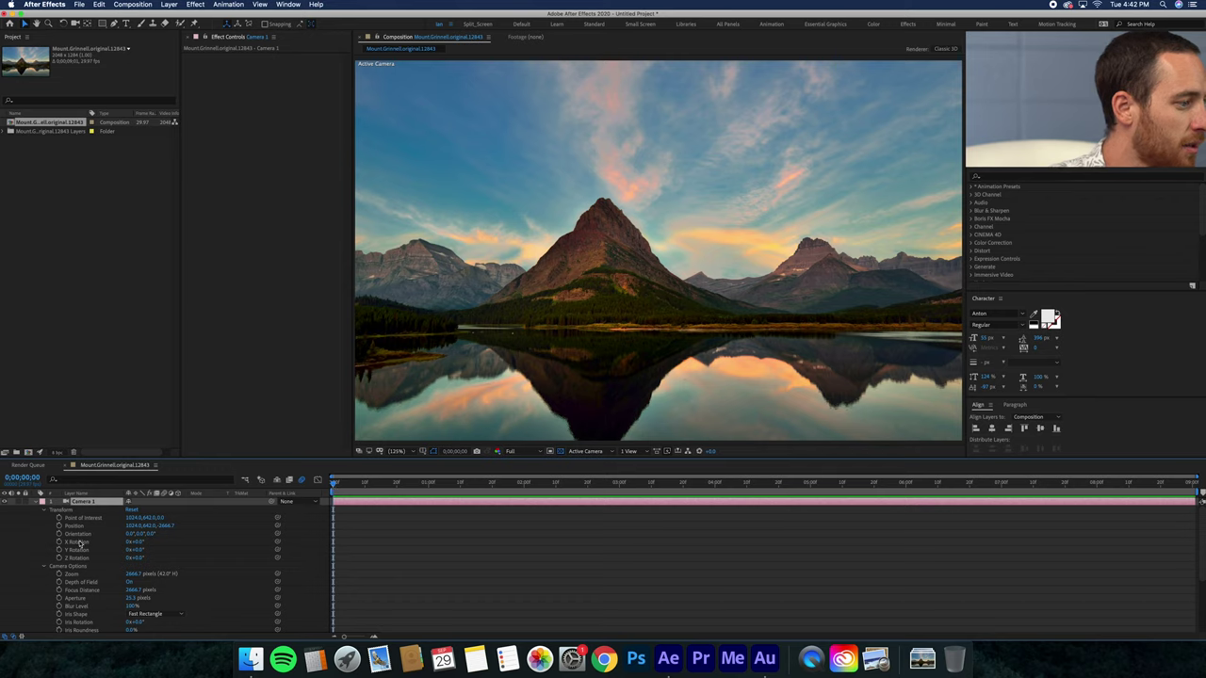
click(59, 526)
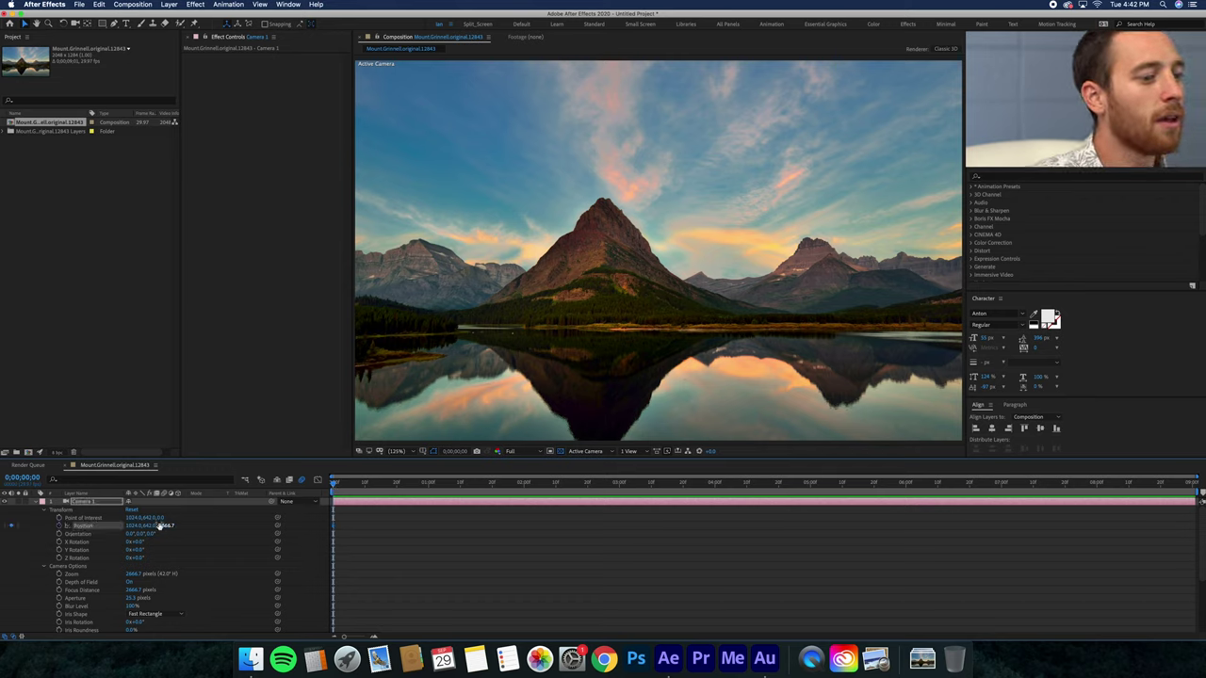
click(714, 485)
drag(157, 533, 470, 491)
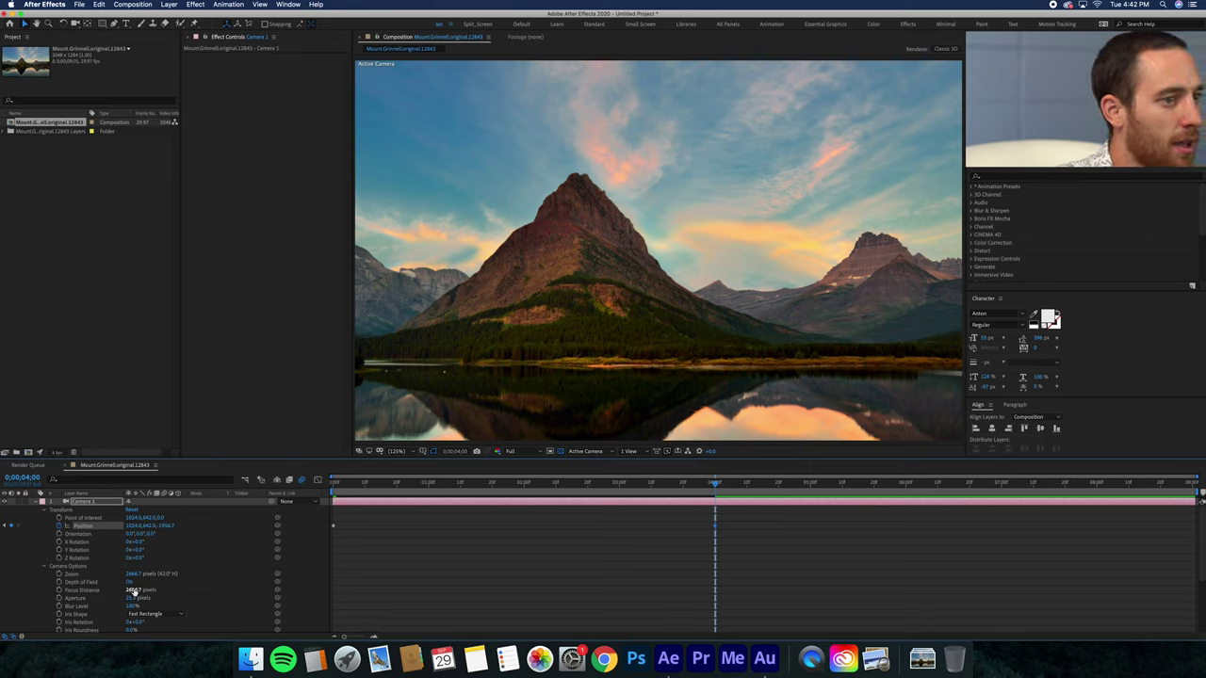
Step: In the Left view, set Camera 1's Focus Distance to 1522.7 pixels so the focal plane meets the Foreground layer
click(593, 452)
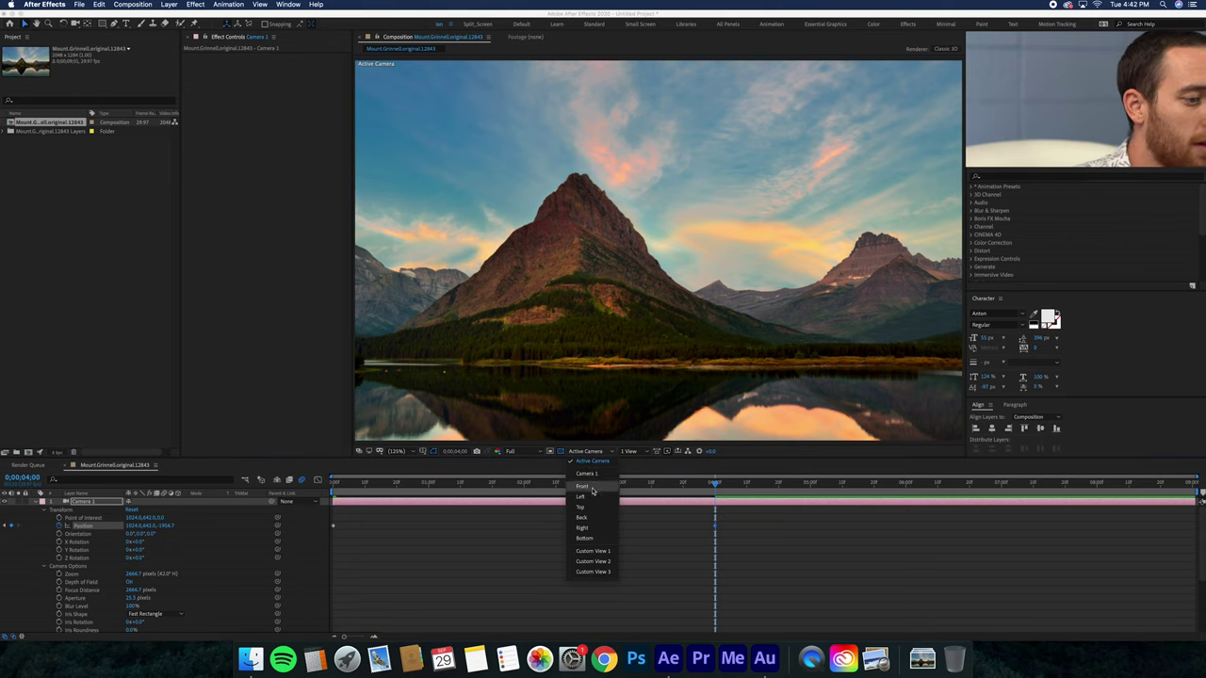
click(583, 497)
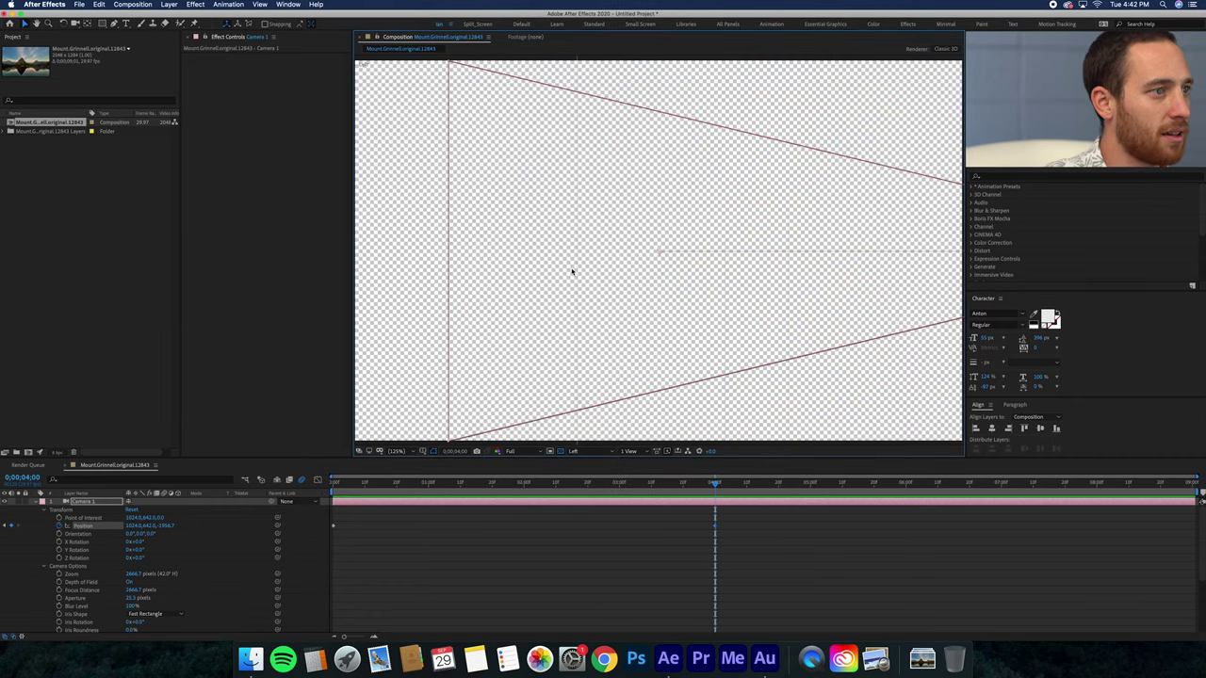
key(comma)
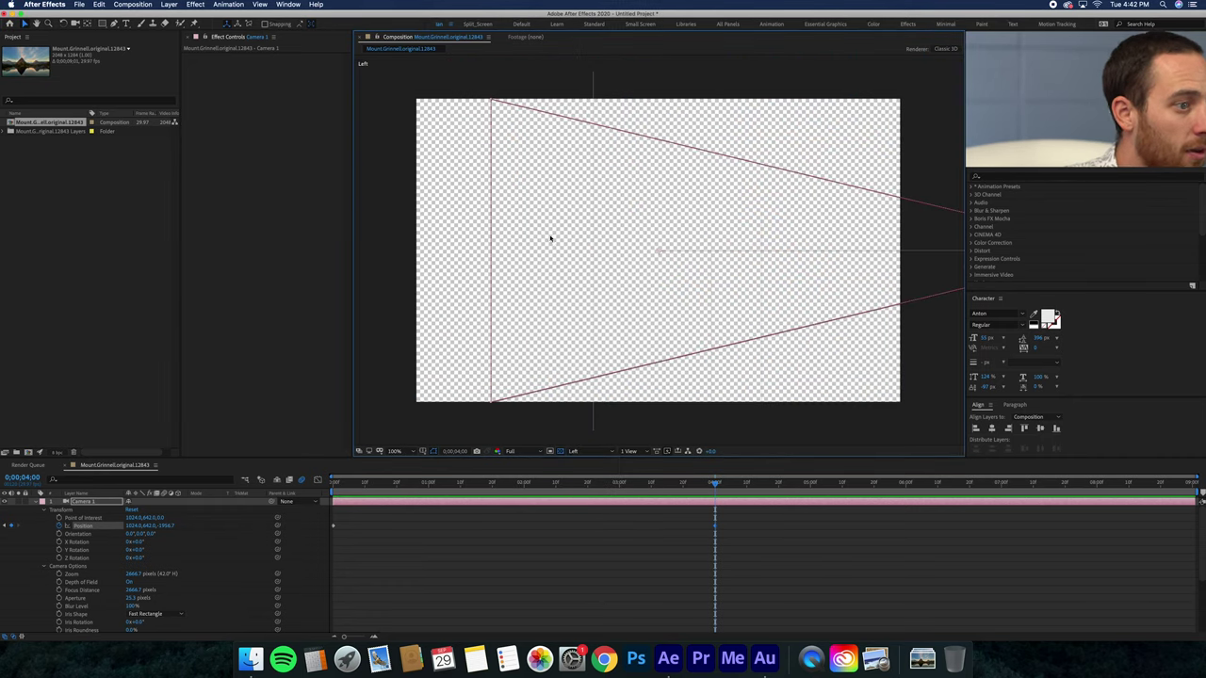
mouse_move(509, 295)
mouse_down()
mouse_move(654, 289)
mouse_move(508, 282)
mouse_up()
key(v)
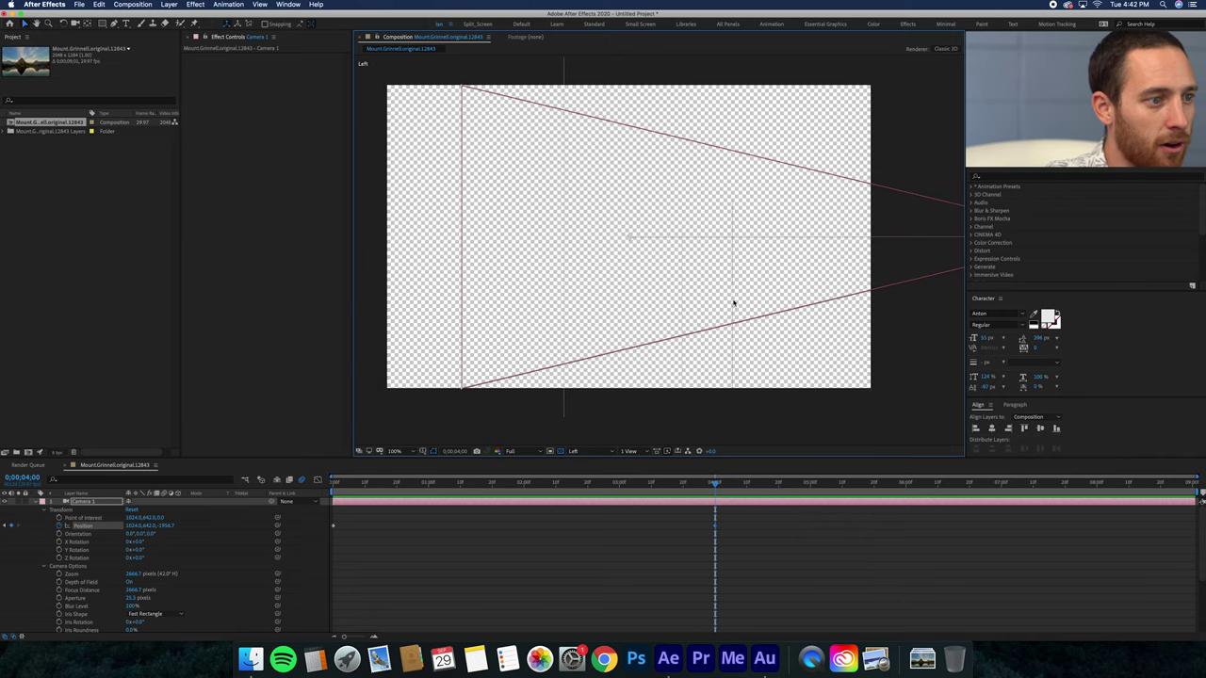
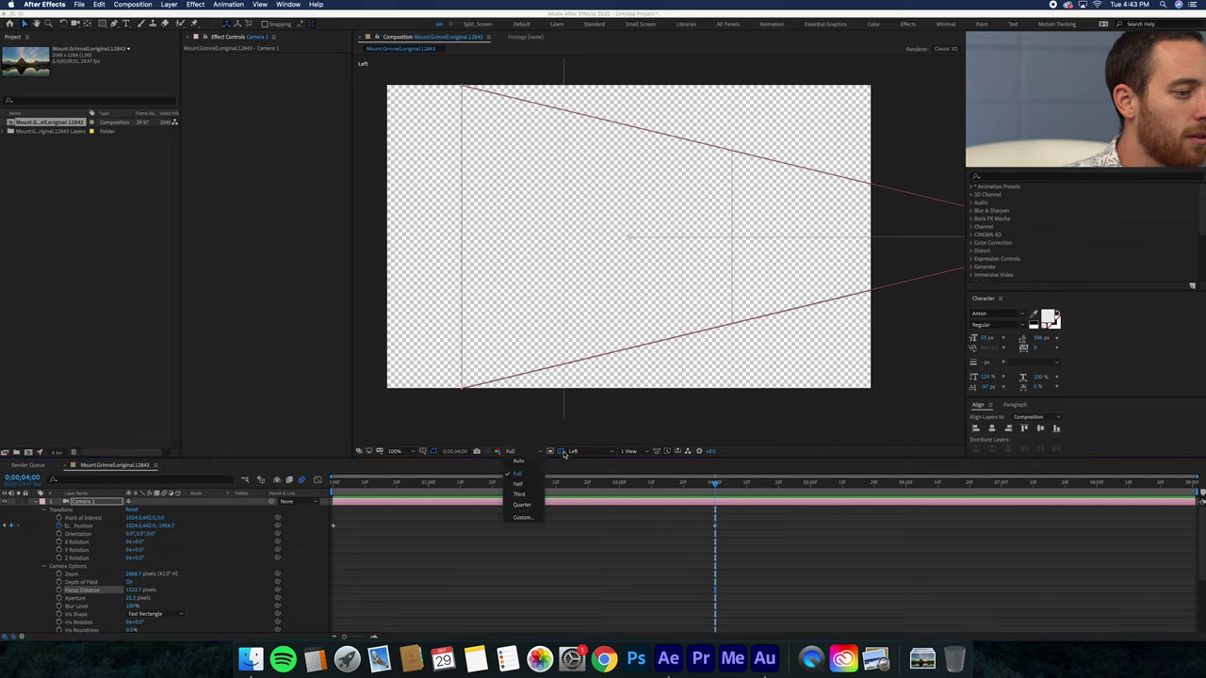
Step: Return to the Active Camera view and scrub the timeline to review the camera push-in
click(586, 467)
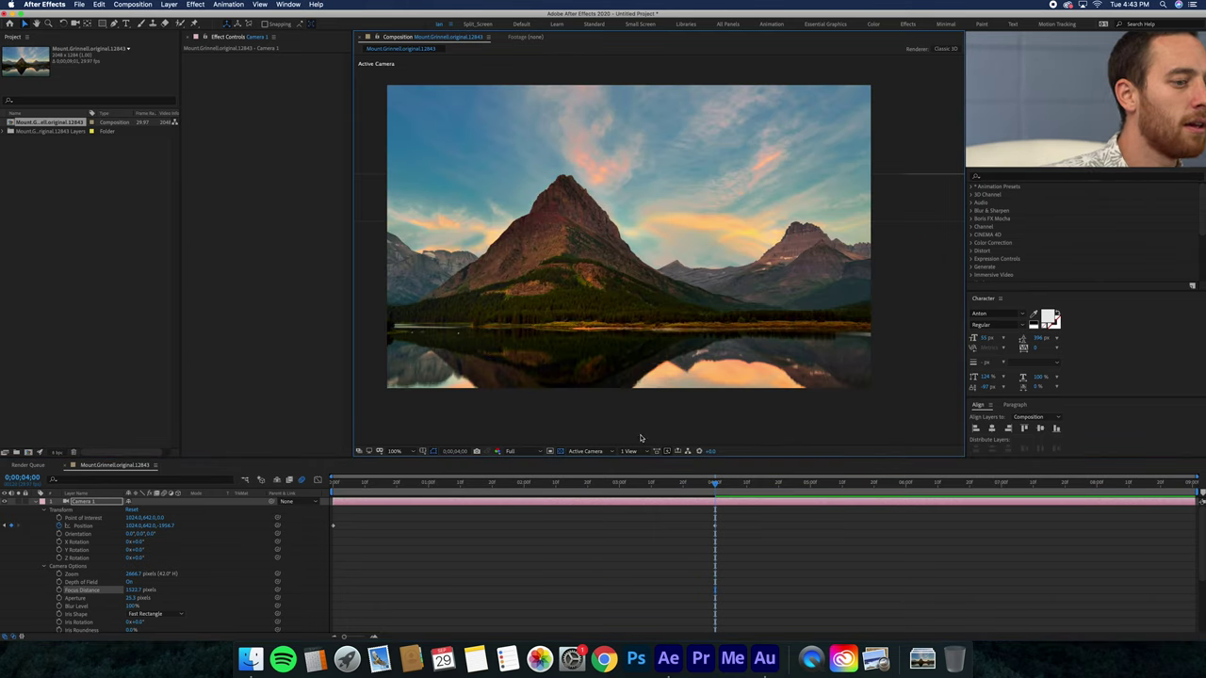
drag(715, 483, 549, 482)
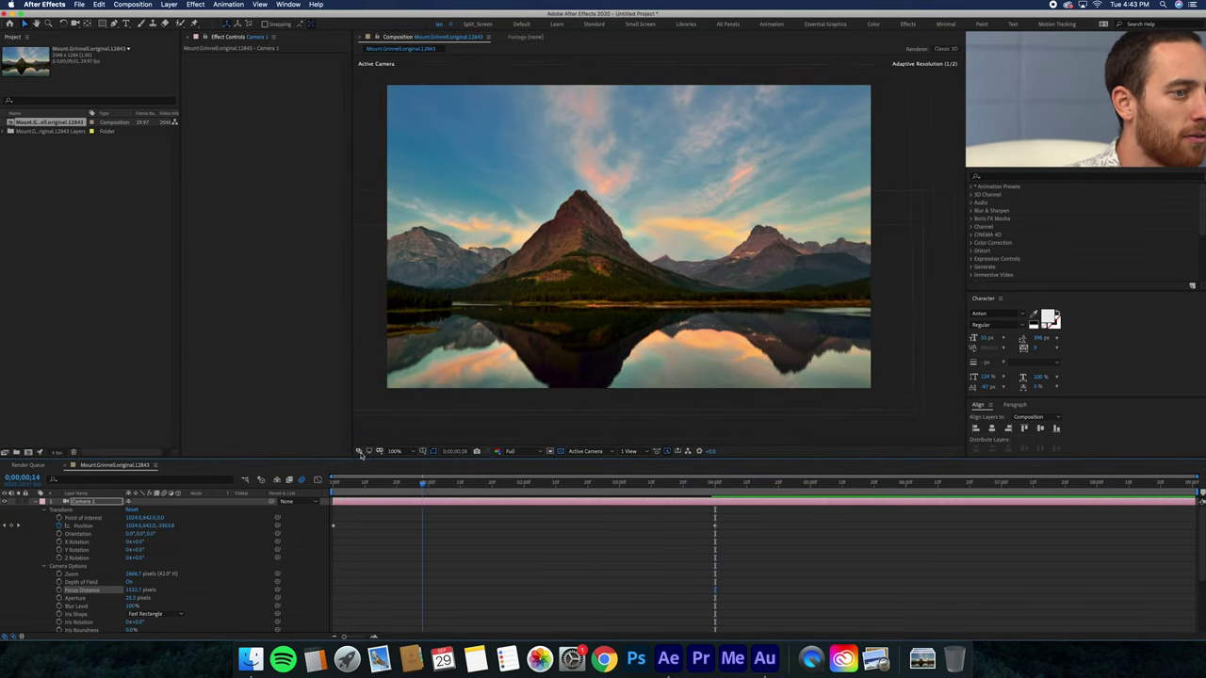
drag(565, 437, 726, 413)
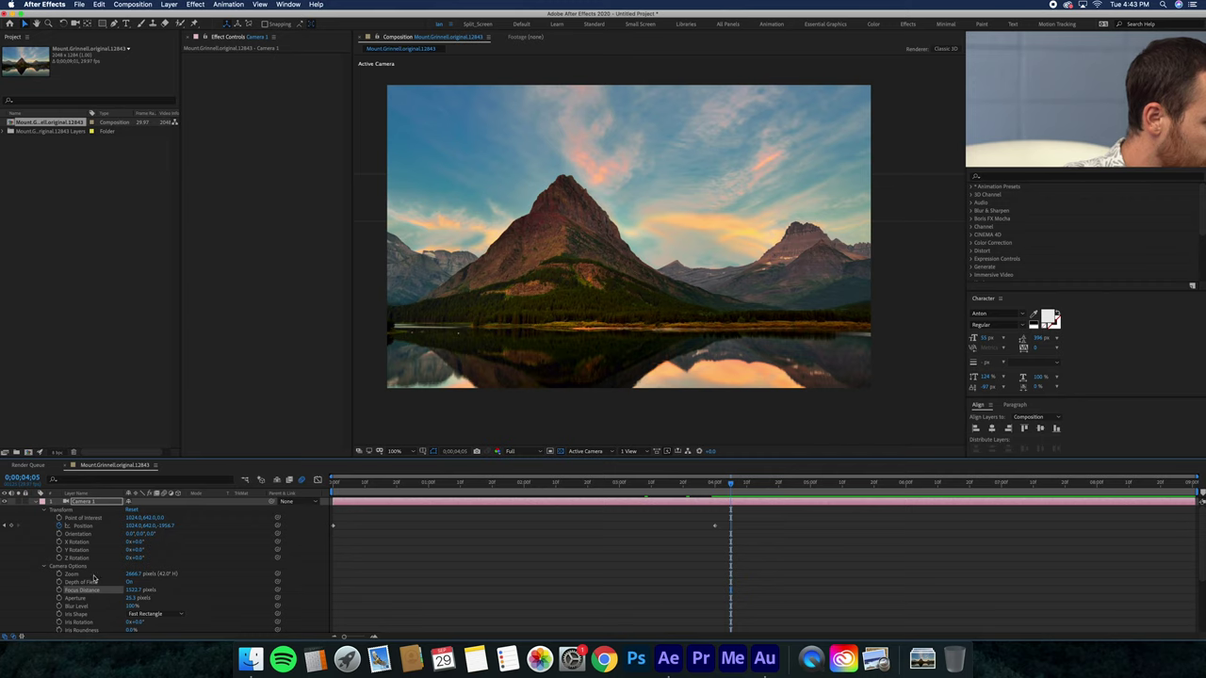
Step: Raise Camera 1's Aperture to about 260.3 pixels to strengthen the depth-of-field blur
scroll(90, 603, down, 2)
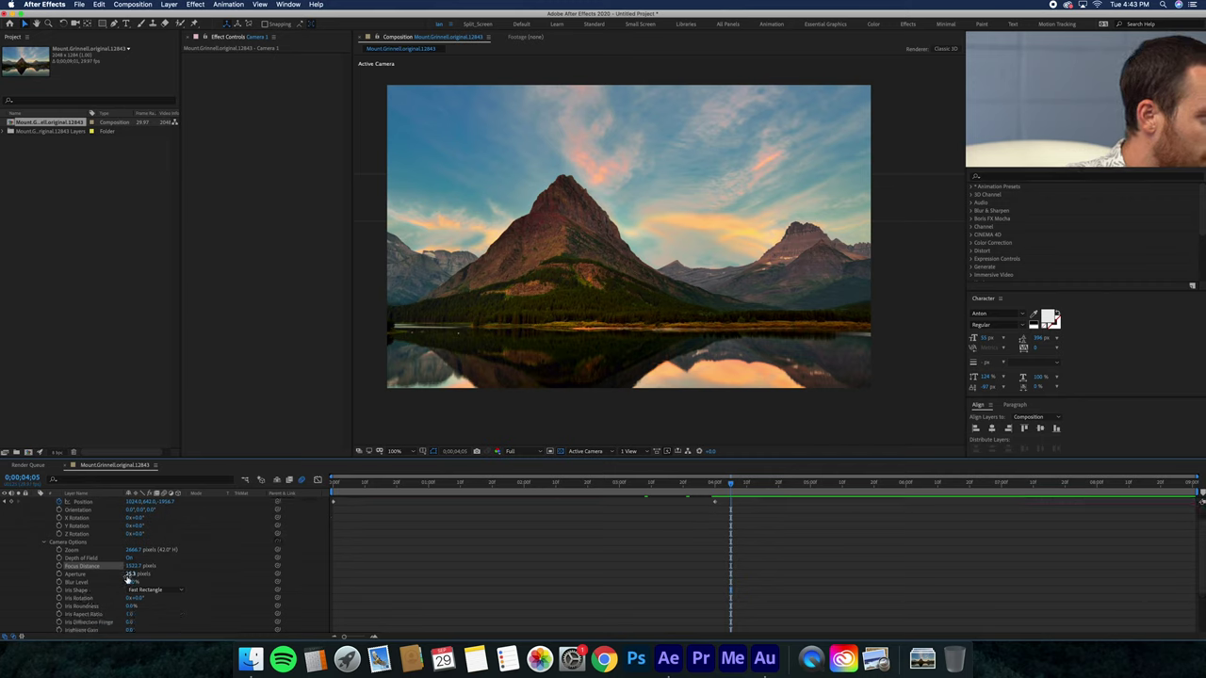
drag(131, 574, 229, 571)
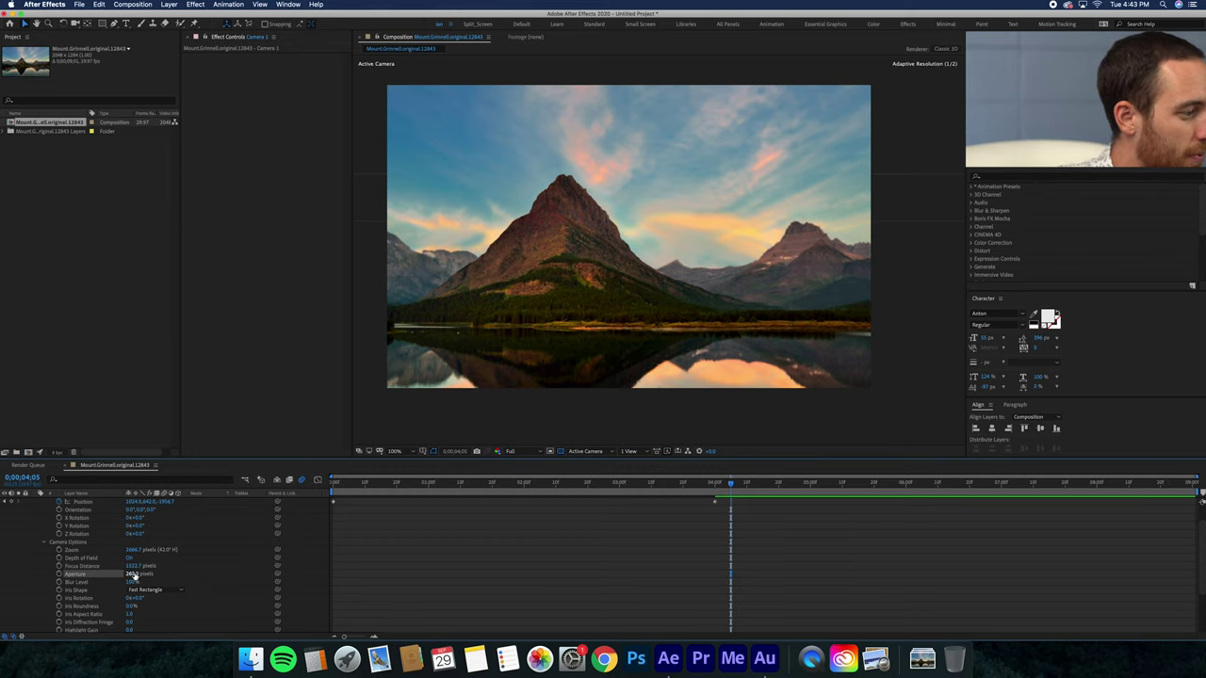
scroll(116, 584, down, 3)
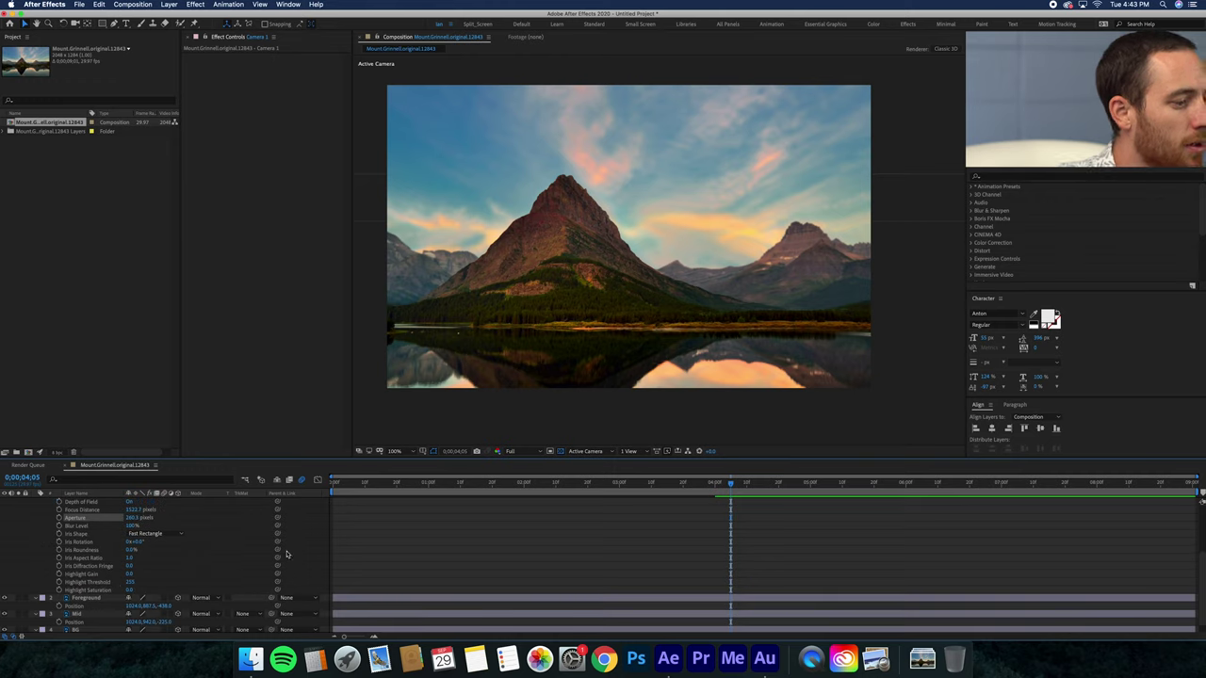
Step: Add a Focus Distance keyframe to Camera 1 at 4 seconds, keeping the focus on the Foreground layer
scroll(286, 554, up, 3)
drag(716, 486, 320, 463)
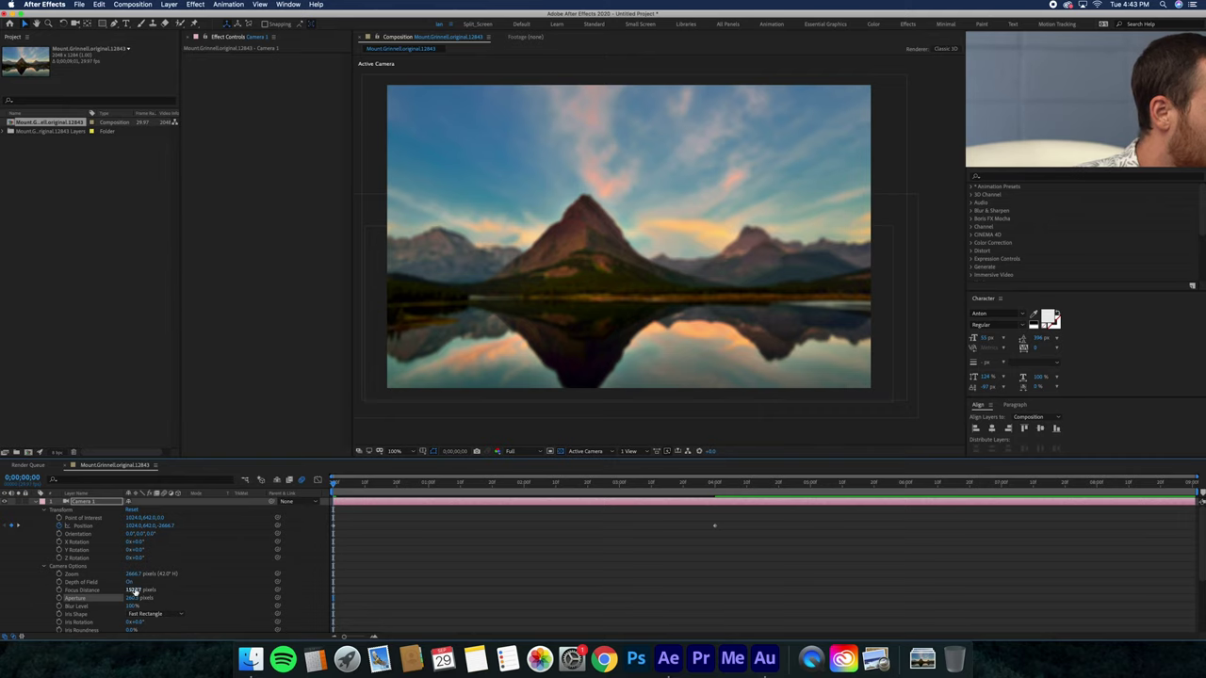
click(69, 591)
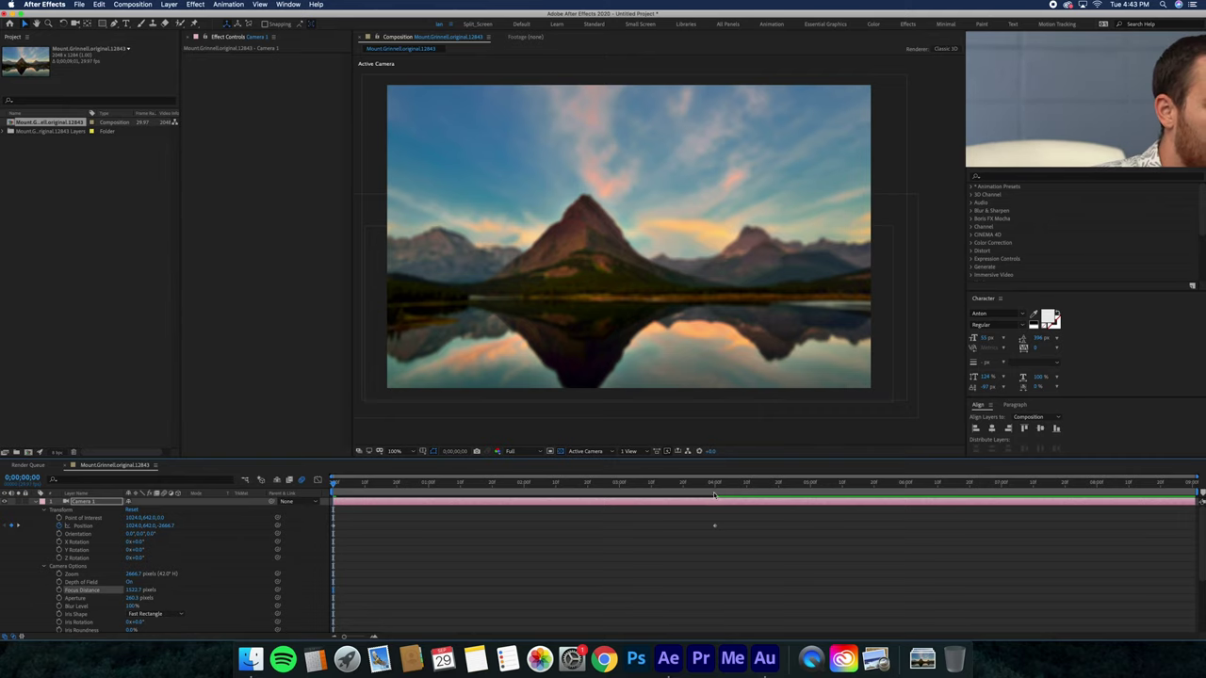
click(714, 486)
click(59, 591)
Step: At 0 seconds, set Camera 1's Focus Distance to about 2231.7 pixels in the Left view so the focal plane meets the Foreground layer
click(336, 485)
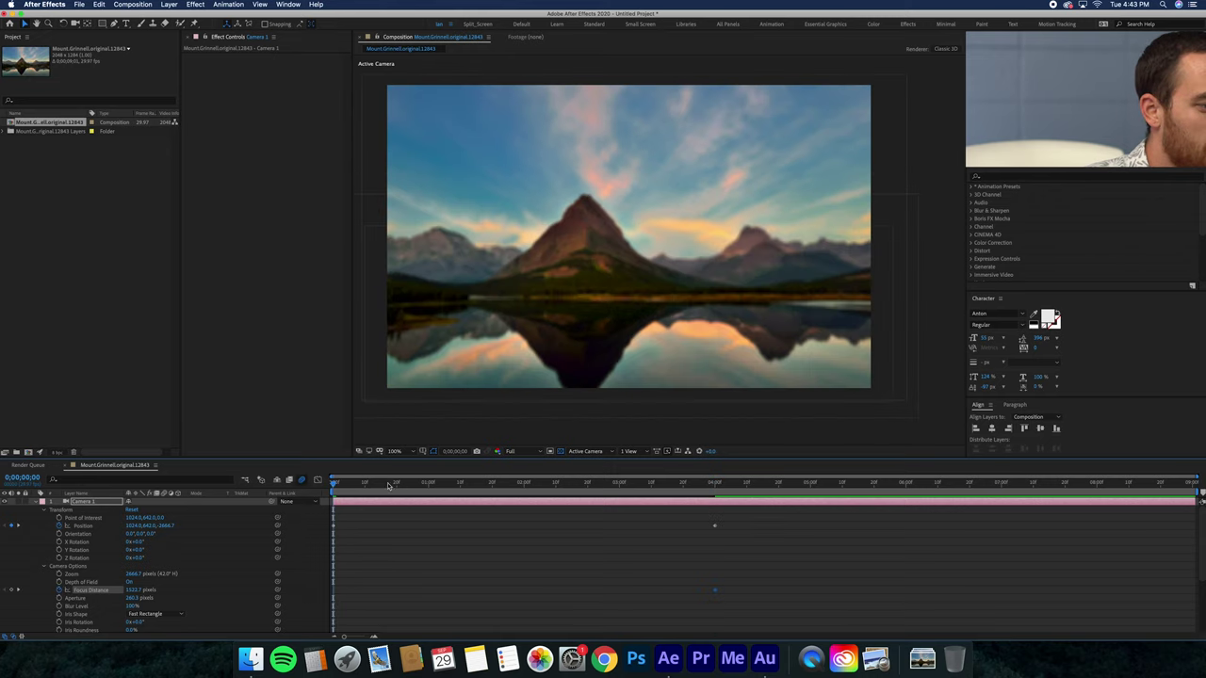
click(585, 451)
click(588, 496)
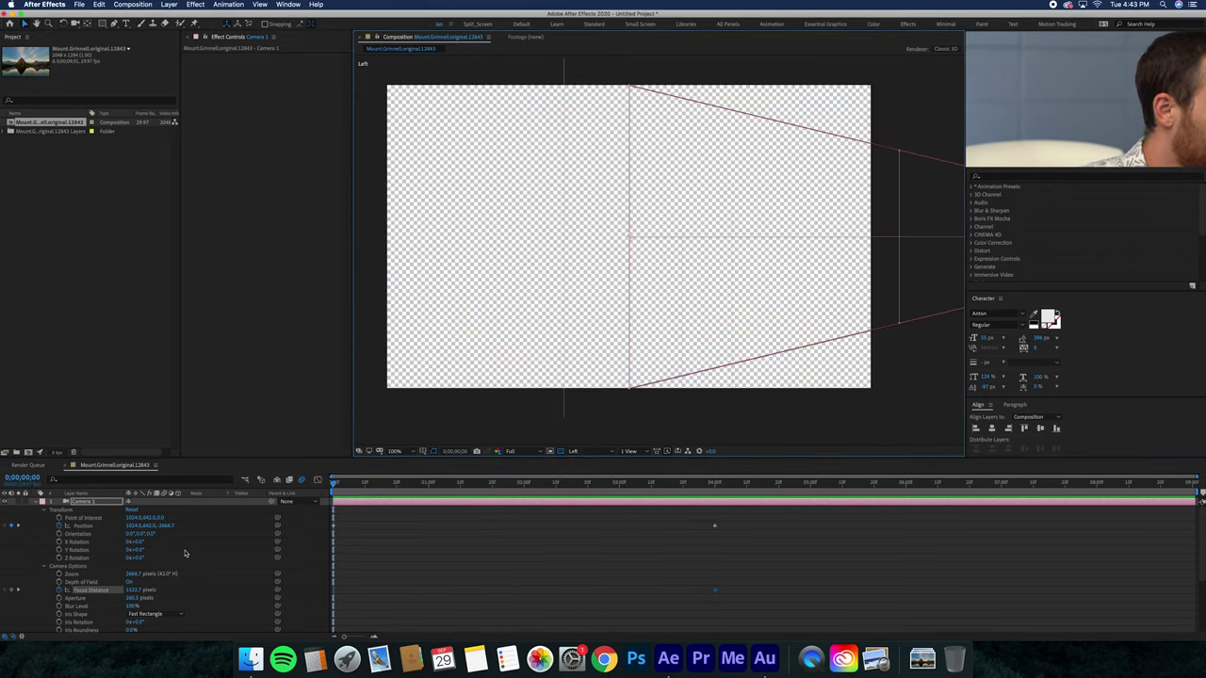
drag(136, 590, 94, 589)
drag(399, 525, 398, 525)
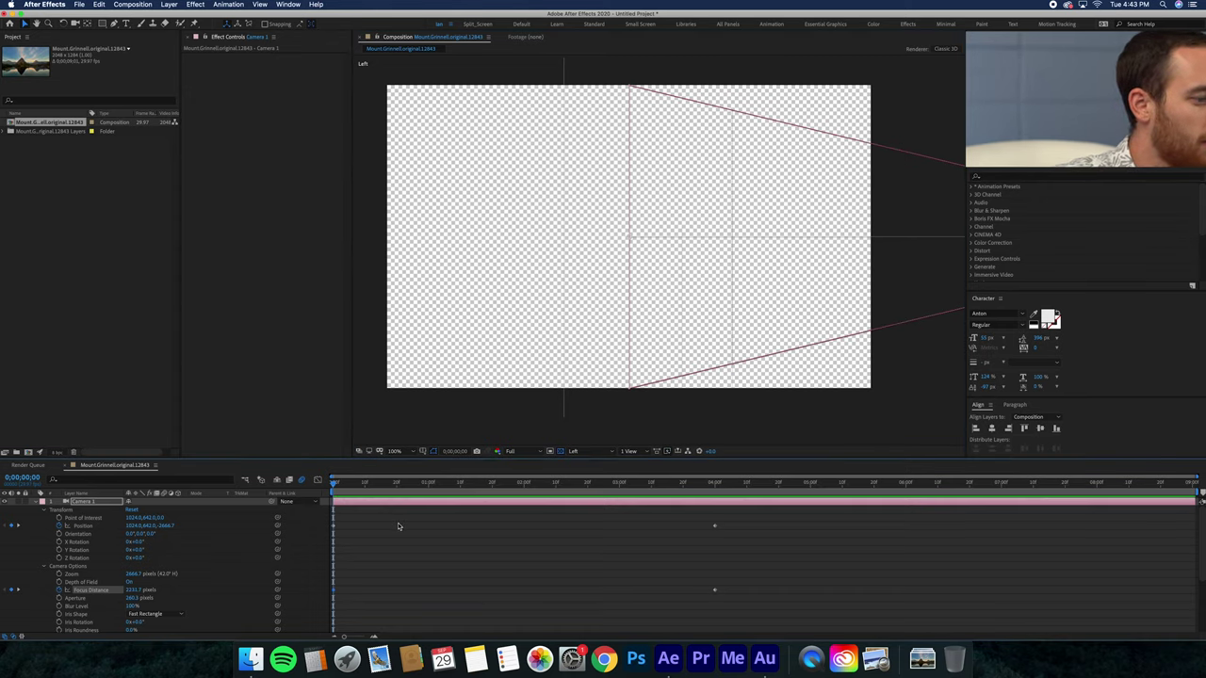
Step: Return to the Active Camera view and play the animation to review the push-in with the animated focus
click(593, 452)
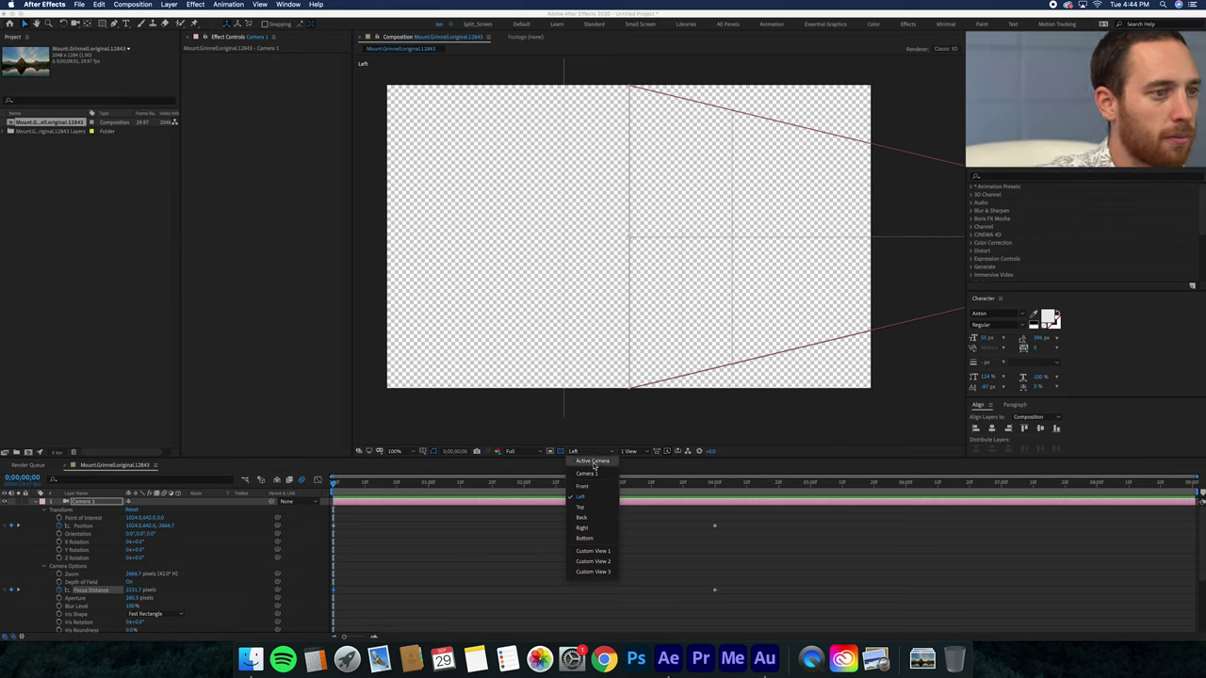
click(592, 462)
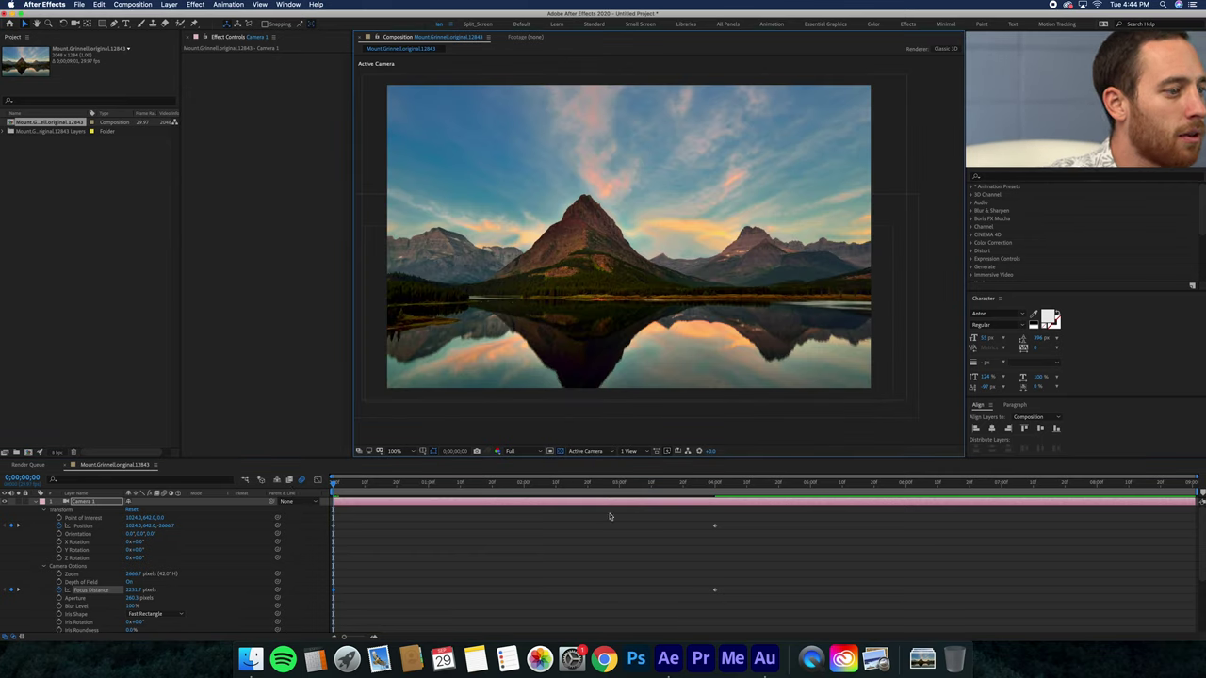
key(space)
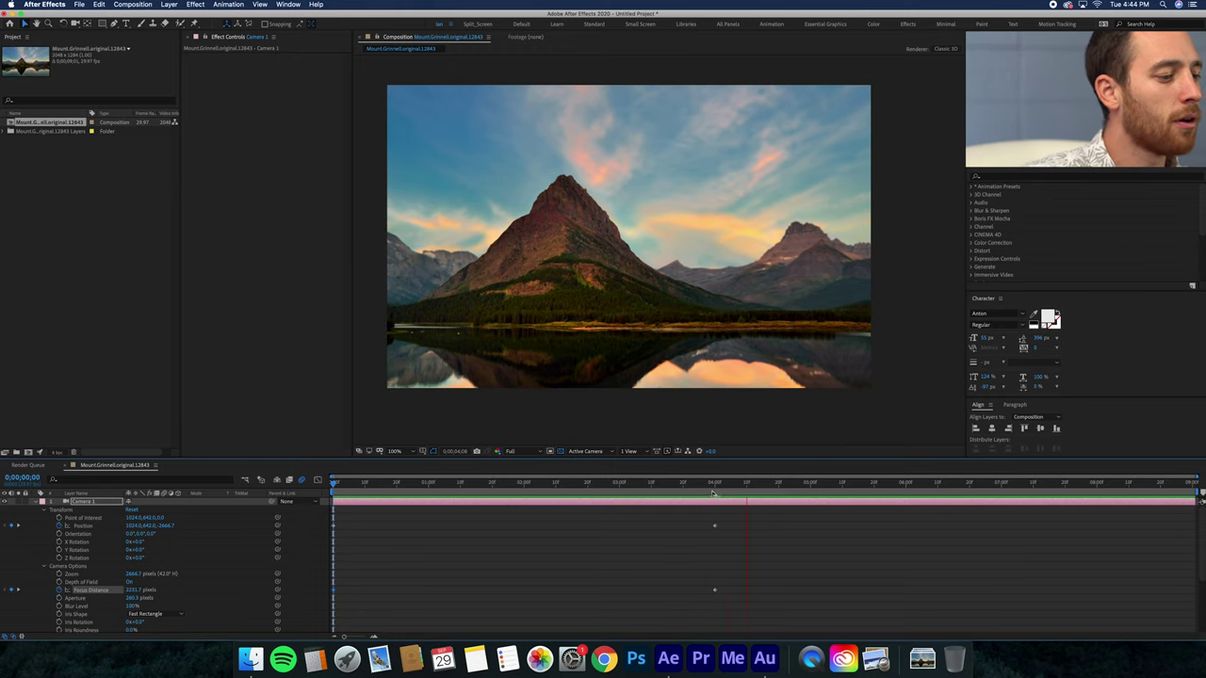
key(space)
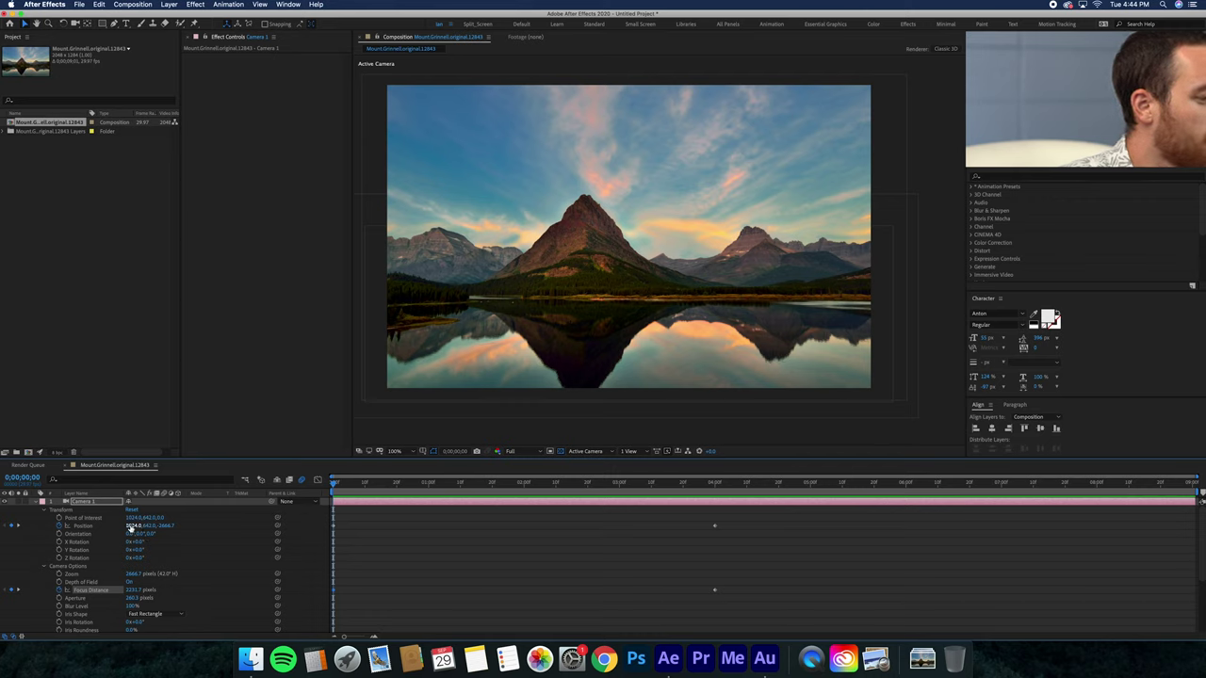
Step: At 0 seconds, raise Camera 1's X Position to about 1372 and scale the BG layer to about 132% to cover the exposed edge
drag(130, 528, 364, 502)
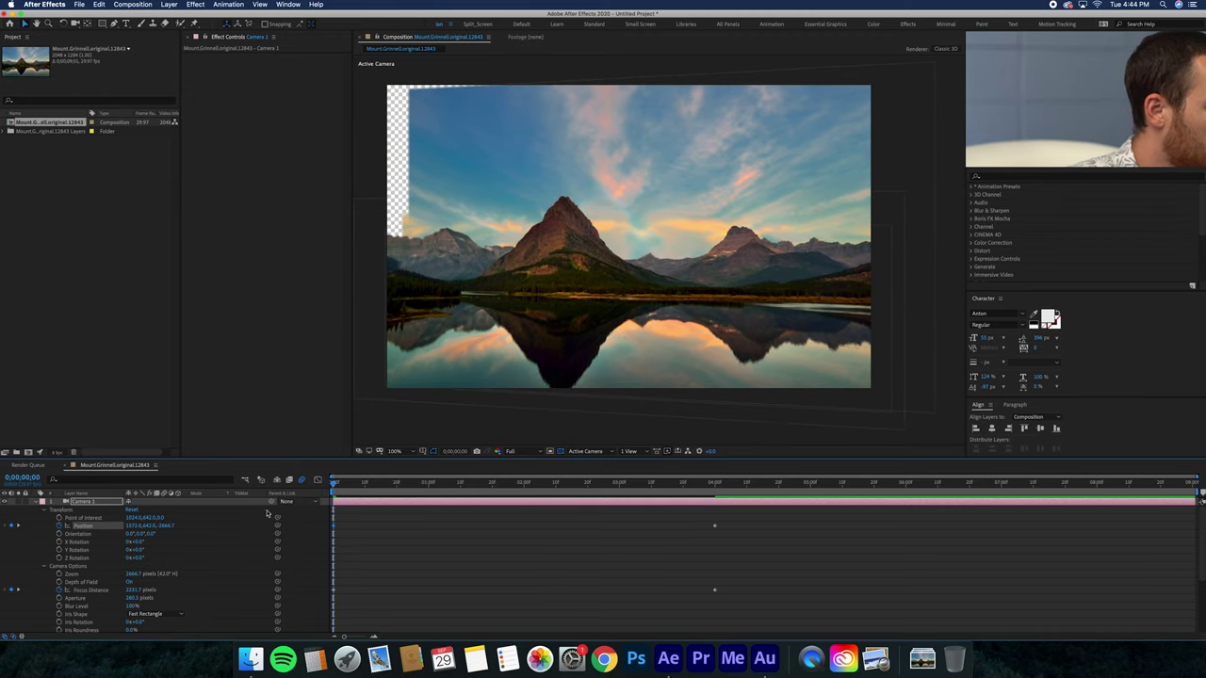
scroll(70, 579, down, 5)
click(83, 620)
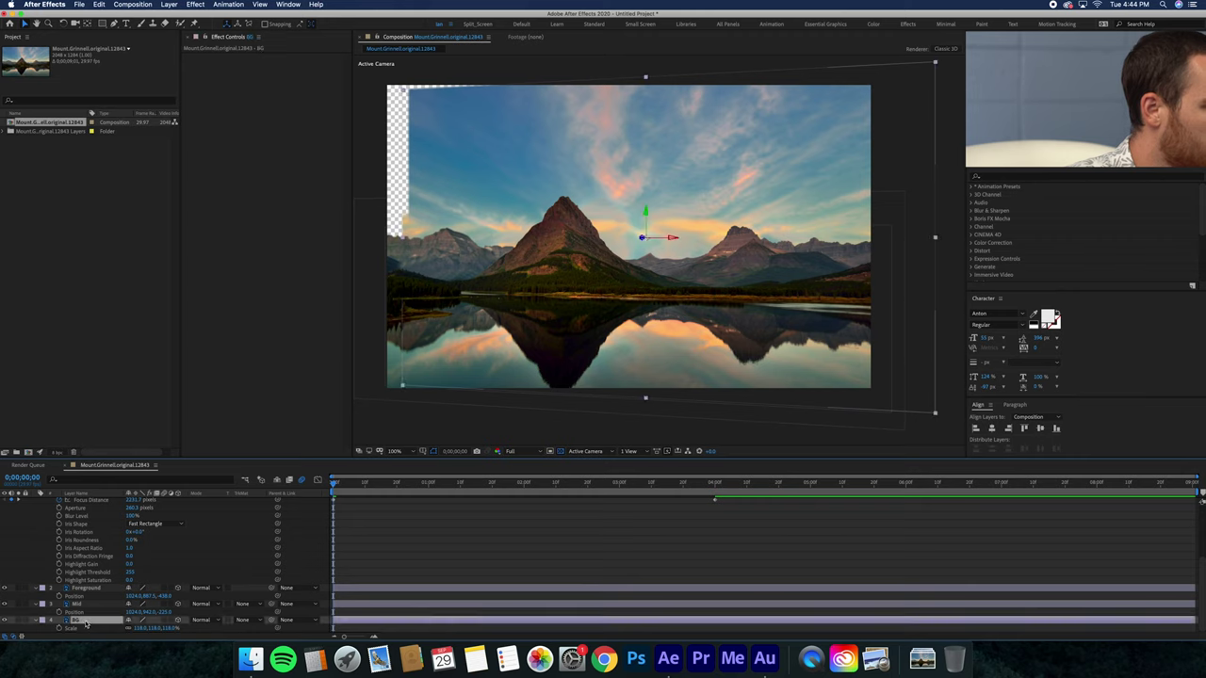
drag(142, 629, 146, 625)
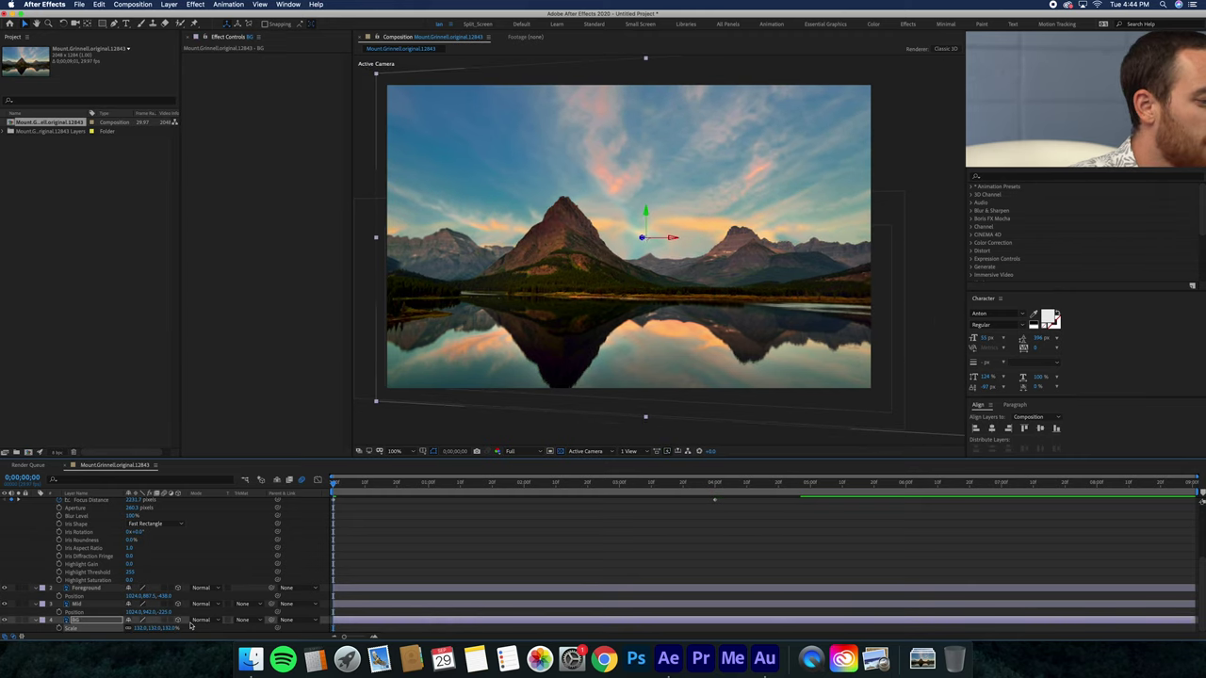
Step: At 4 seconds, strongly lower Camera 1's X Position for a sideways move across the scene, and preview the animation from the start
click(714, 484)
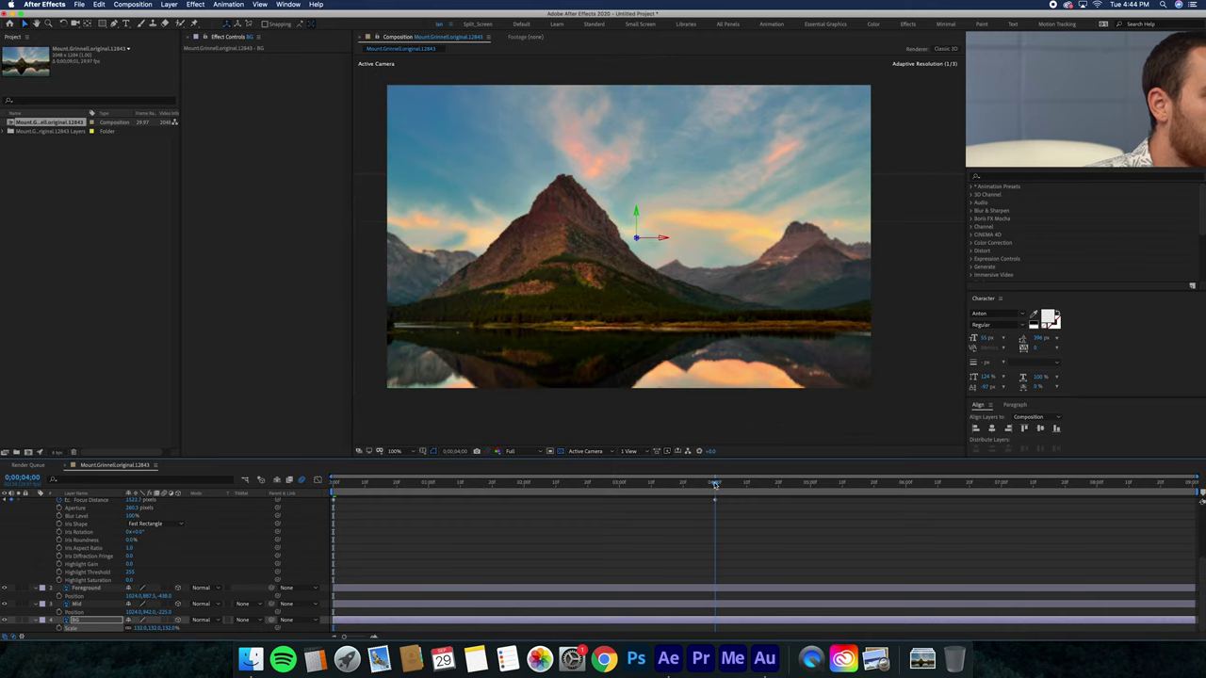
scroll(115, 539, up, 5)
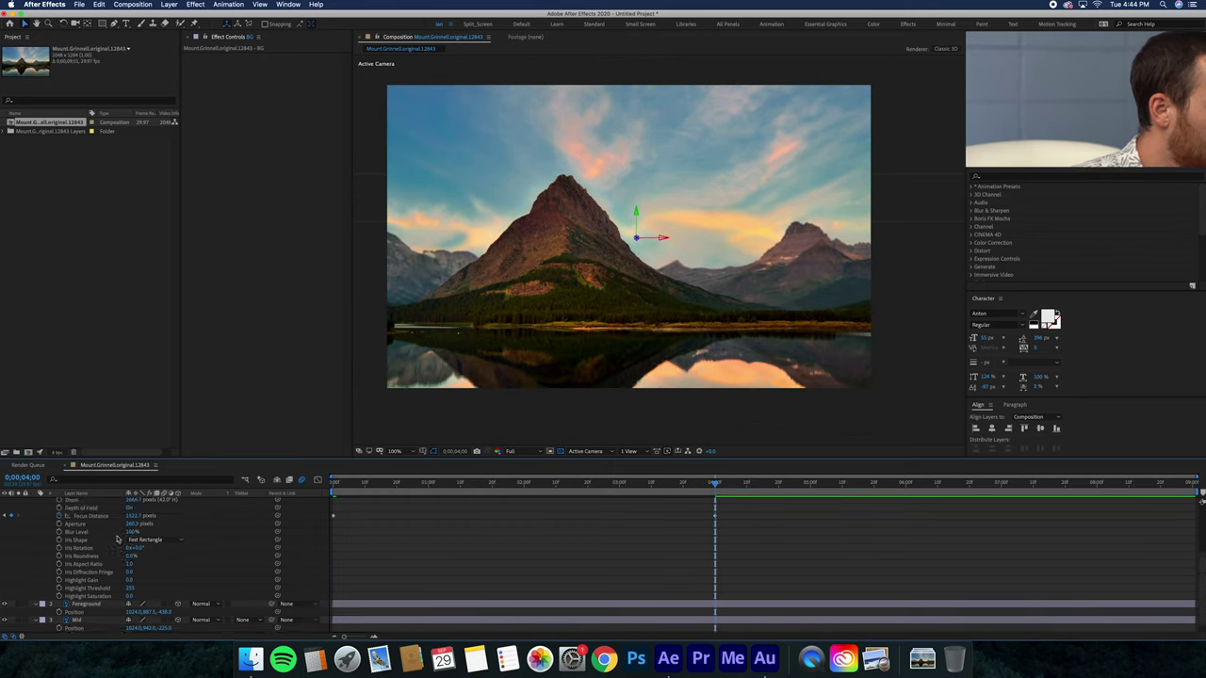
scroll(115, 539, up, 2)
drag(130, 526, 86, 526)
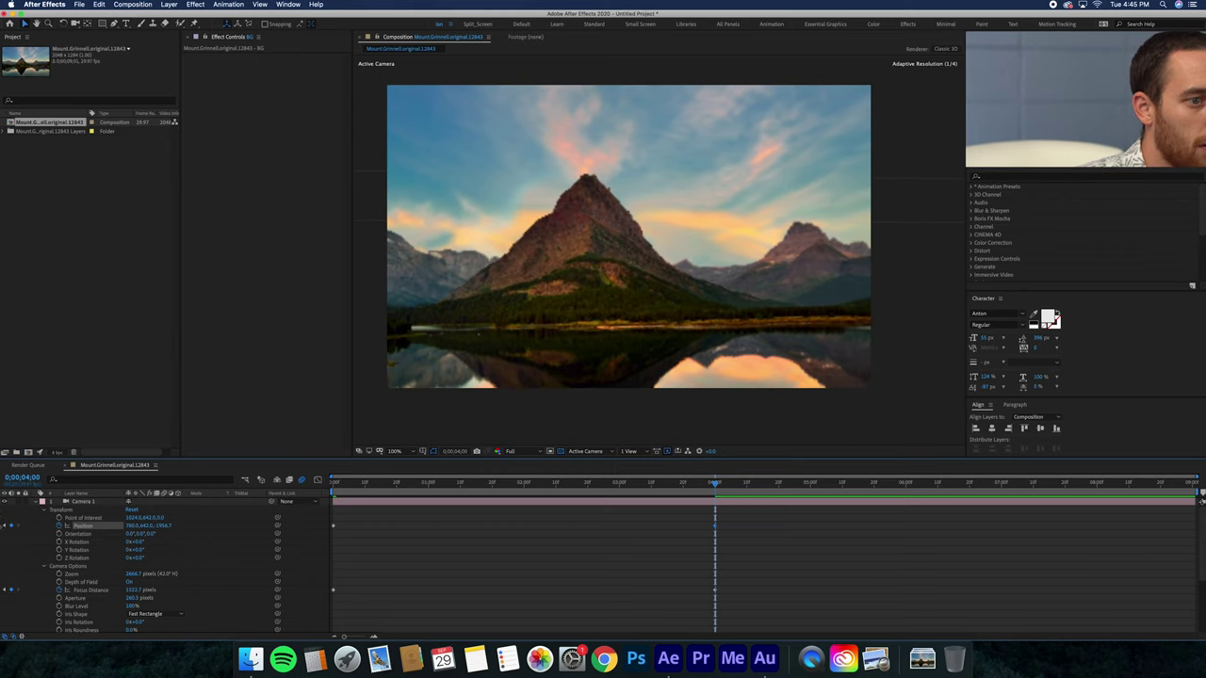
drag(141, 525, 71, 515)
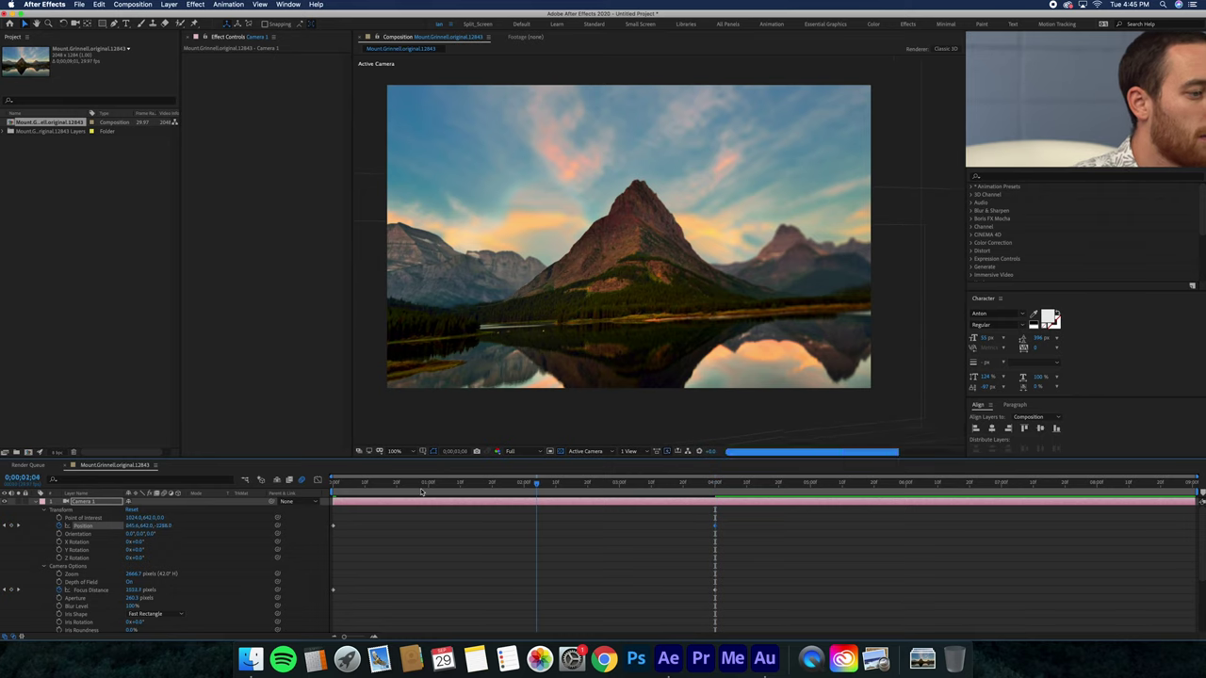
drag(705, 487, 332, 483)
key(space)
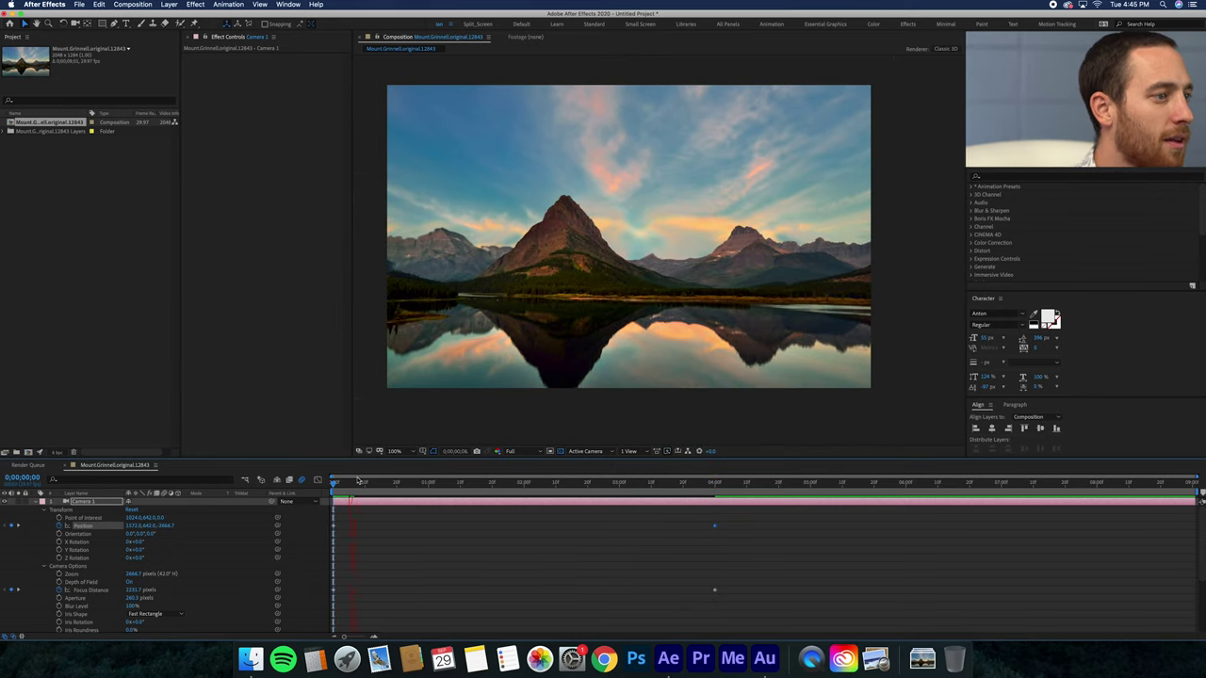